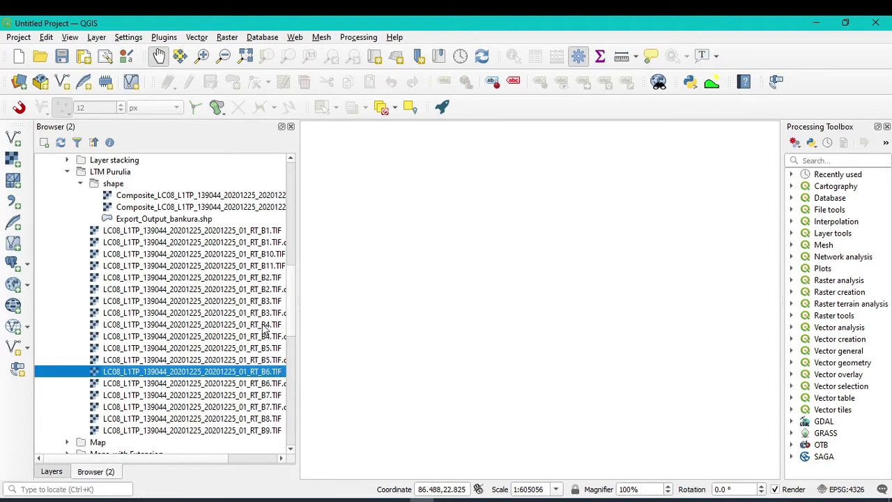
- Add the Landsat band rasters LC08_L1TP_139044_20201225_20201225_01_RT_B4.TIF and the matching B5.TIF to the map and show the layer list
drag(265, 328, 504, 324)
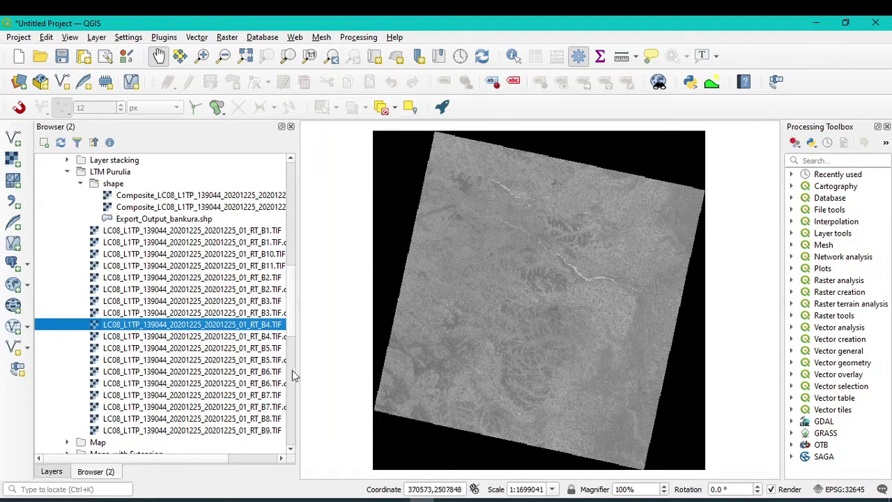
drag(267, 349, 498, 349)
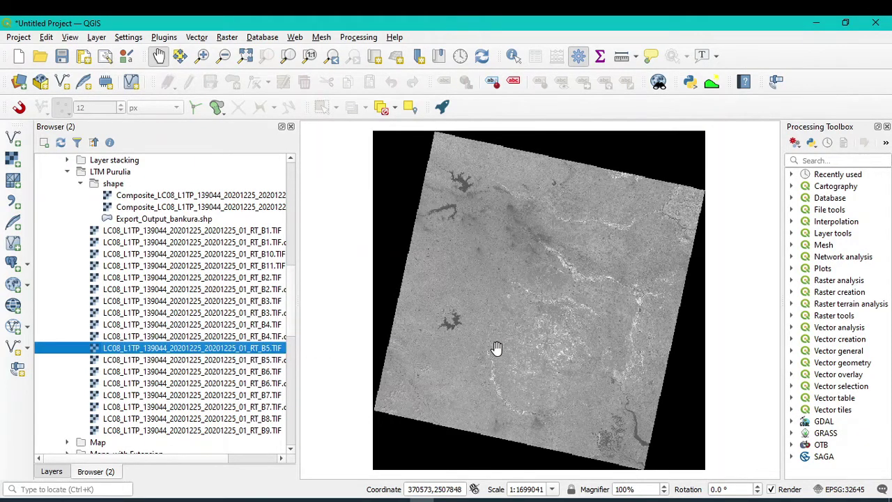
click(51, 472)
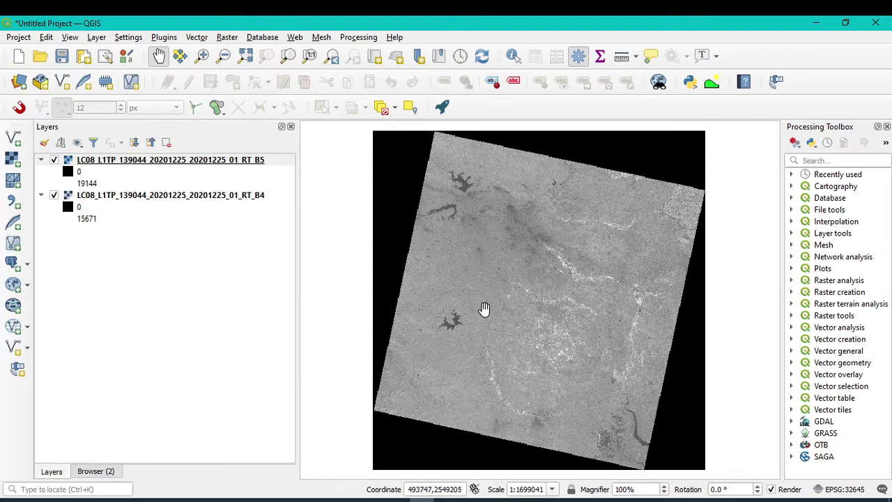
- Start a Raster Calculator computation with the output layer saved as NDVI_BAN in the NDWI folder
click(229, 39)
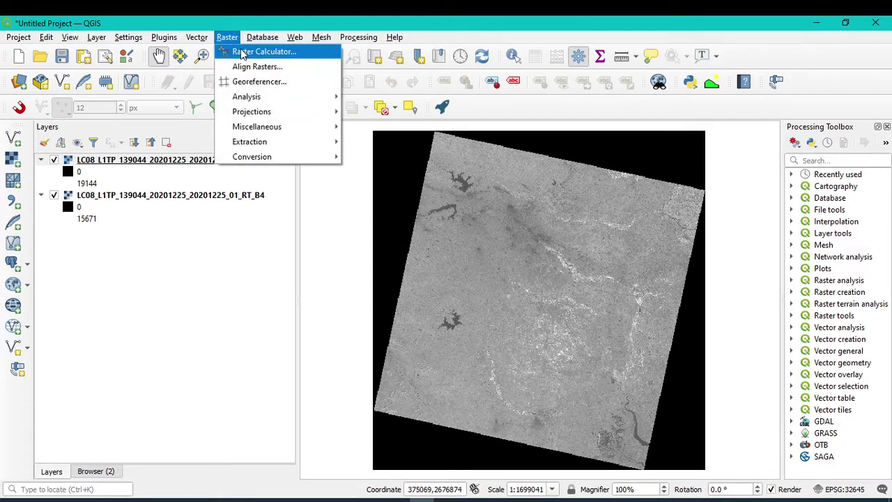
click(259, 52)
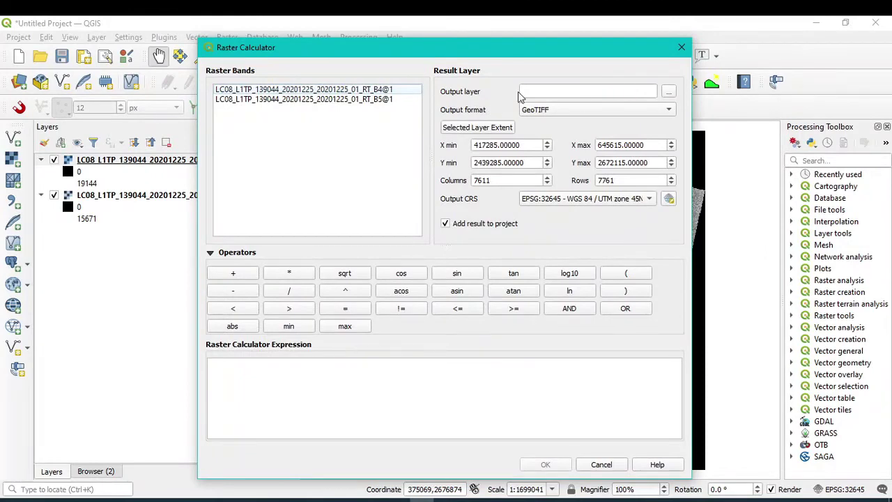
click(669, 95)
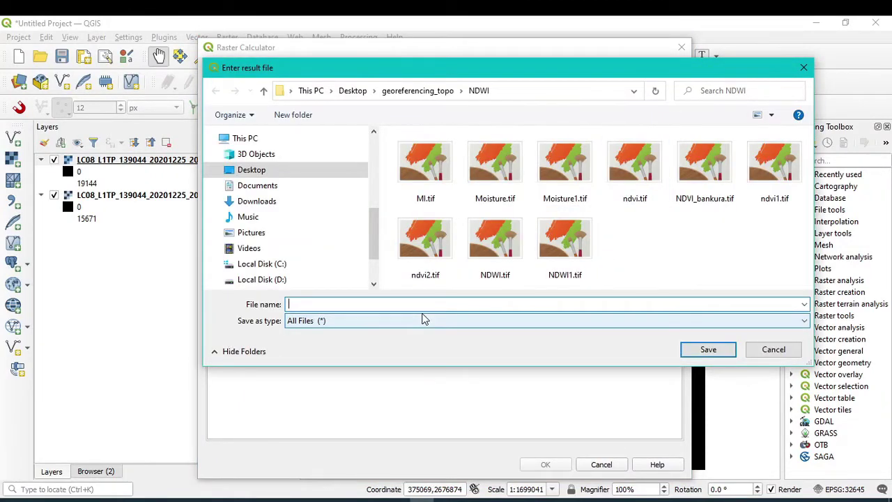
text(NDVI)
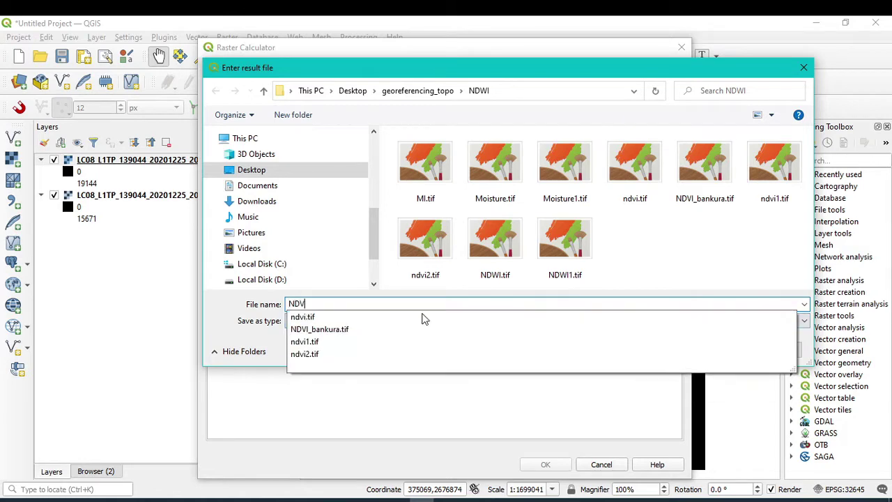
text(_BAN)
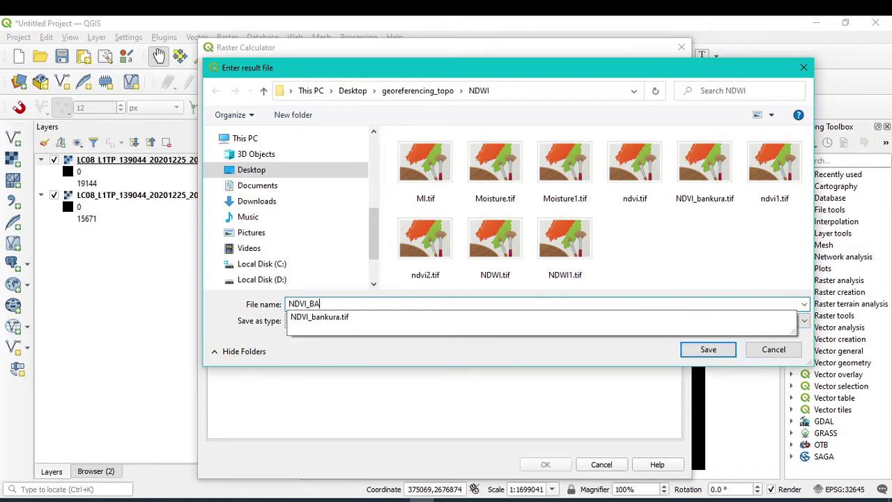
click(721, 353)
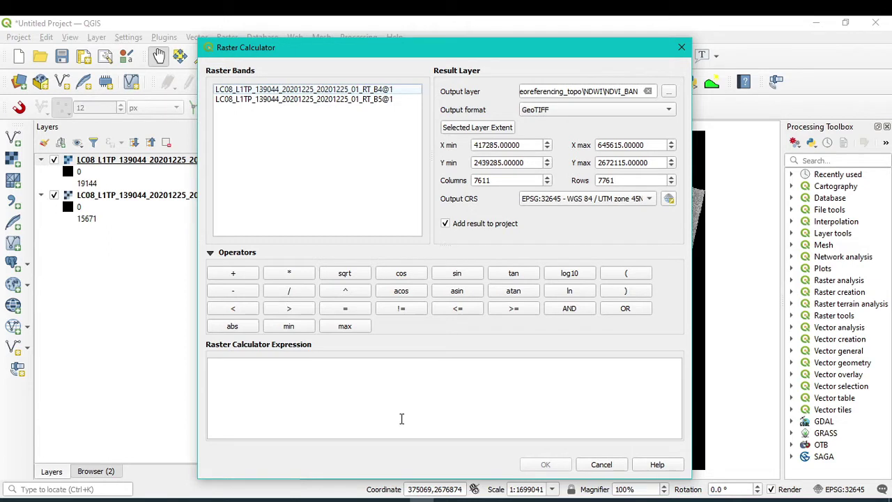
- Enter the NDVI numerator in the calculator expression as the parenthesised difference of band 5 minus band 4
click(625, 275)
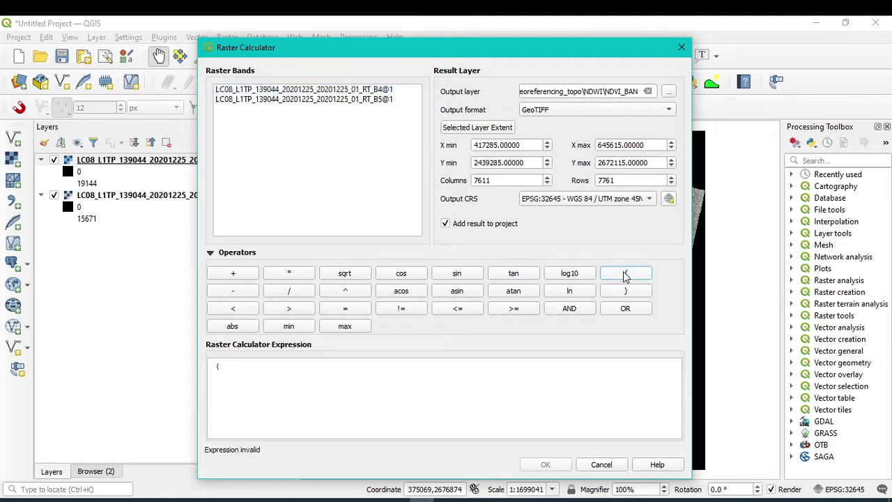
double_click(365, 99)
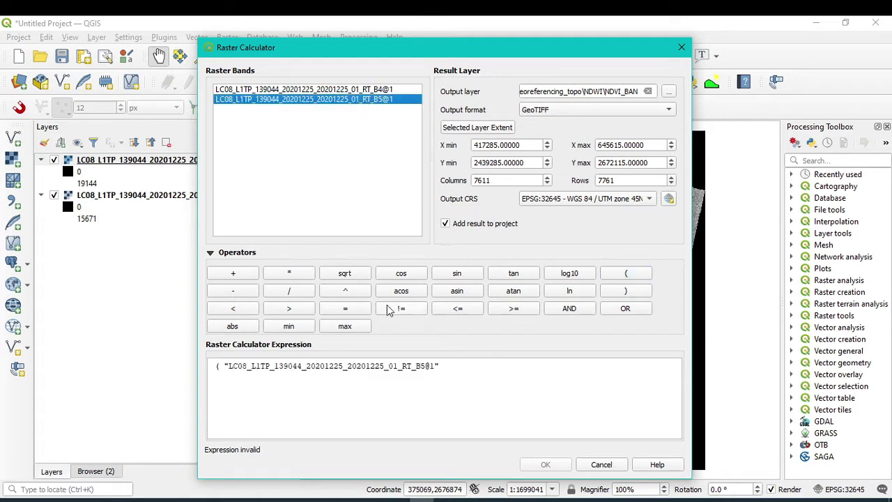
click(232, 292)
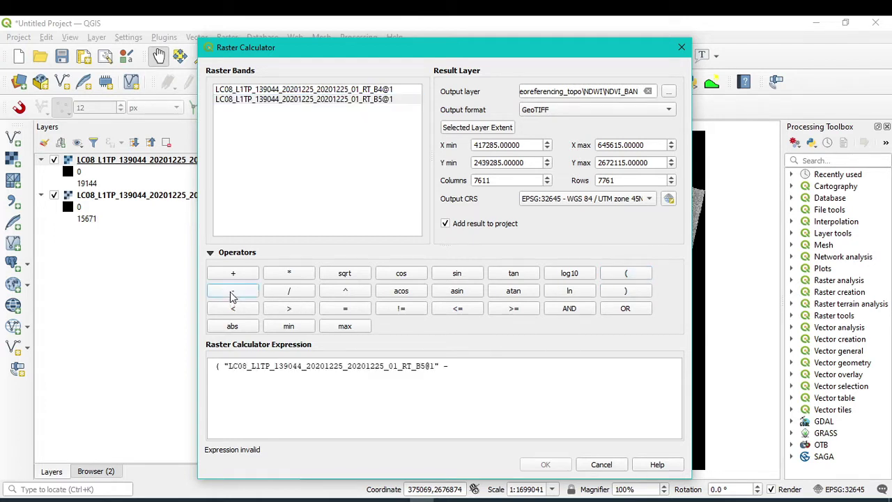
double_click(351, 91)
click(631, 294)
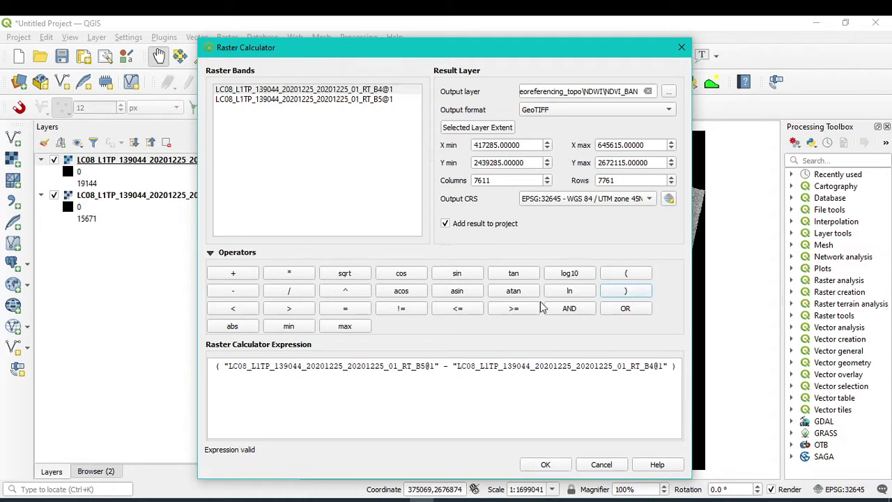
- Divide the expression by the parenthesised sum of band 5 plus band 4 and run the calculation
click(293, 292)
click(626, 273)
double_click(380, 100)
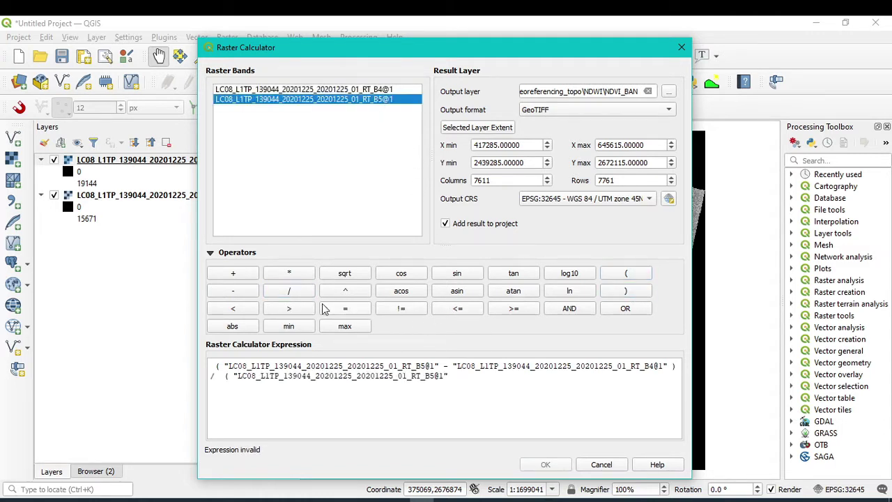
click(237, 274)
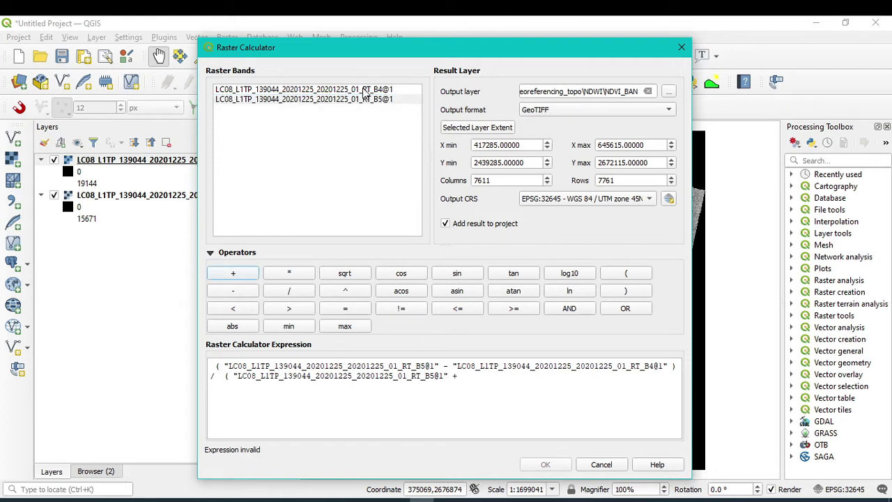
double_click(364, 92)
click(631, 292)
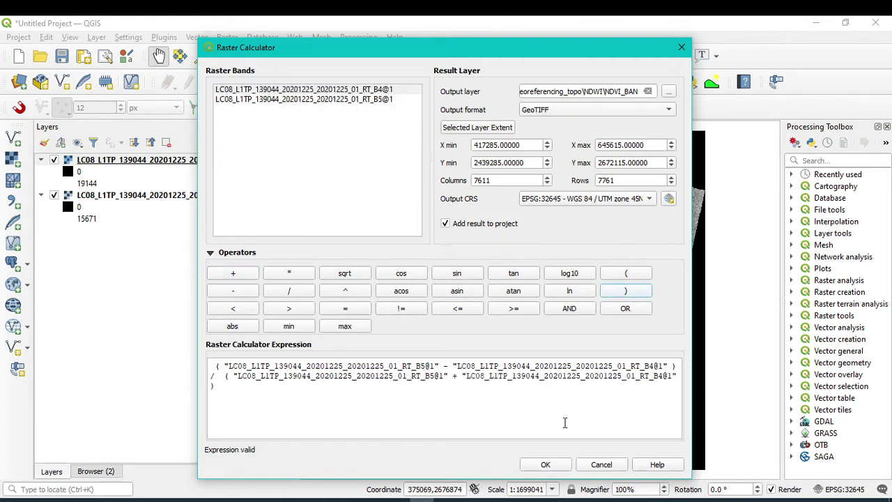
click(539, 464)
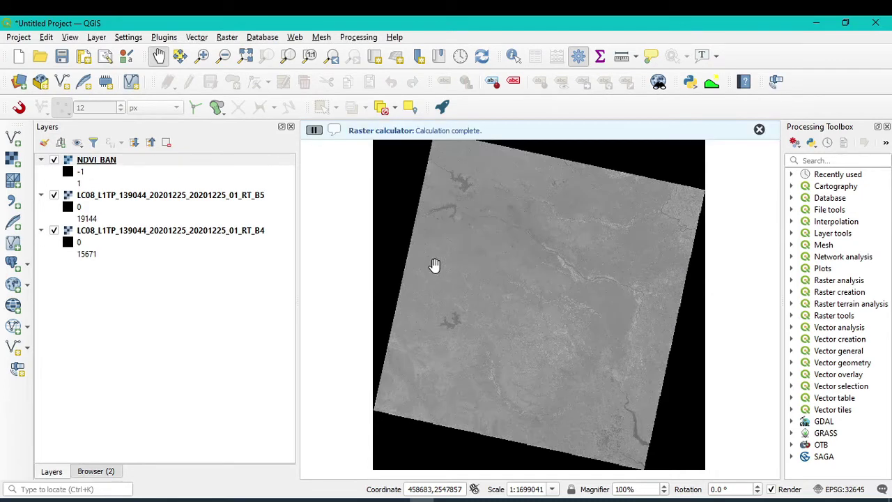
- Set the NDVI_BAN layer's symbology render type to Singleband pseudocolor
right_click(84, 166)
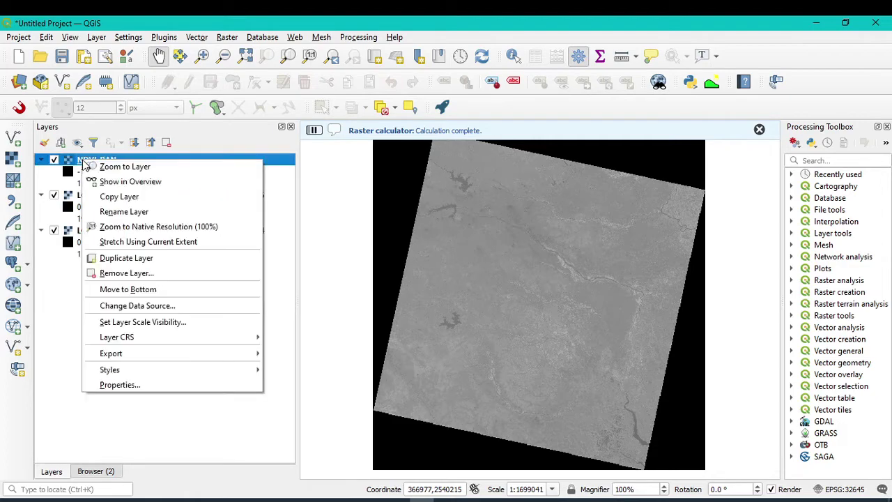
click(139, 394)
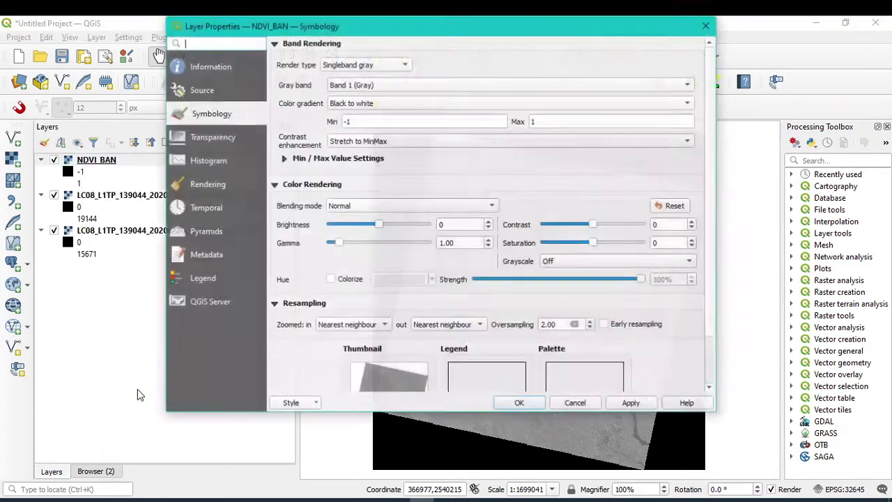
click(356, 64)
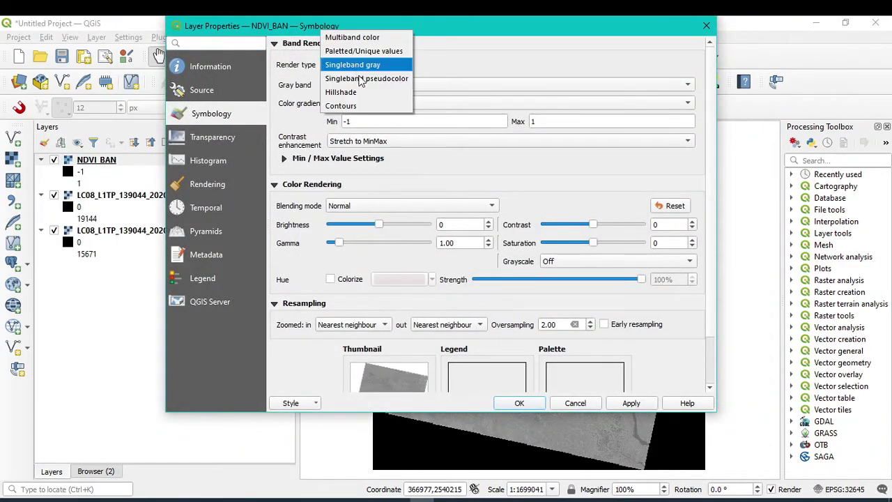
click(355, 80)
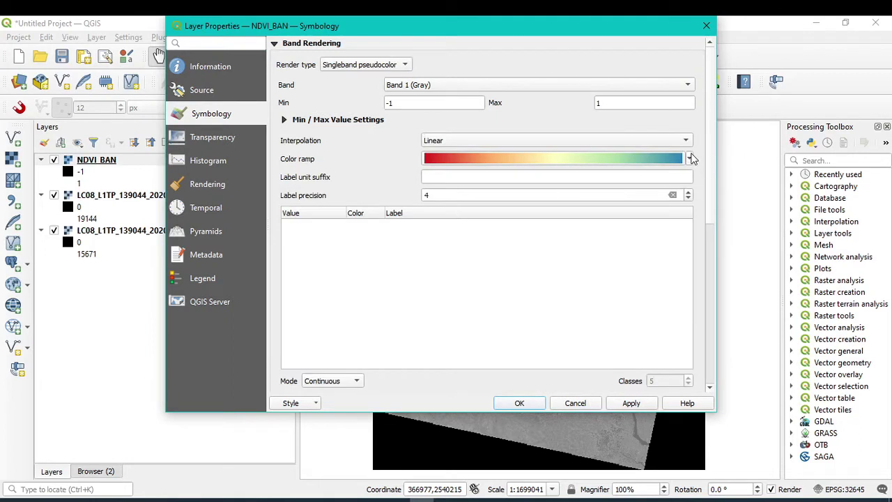
- Create a new color ramp for NDVI_BAN from the cpt-city catalog, using the ndvi ramp in the QGIS grass group
click(690, 158)
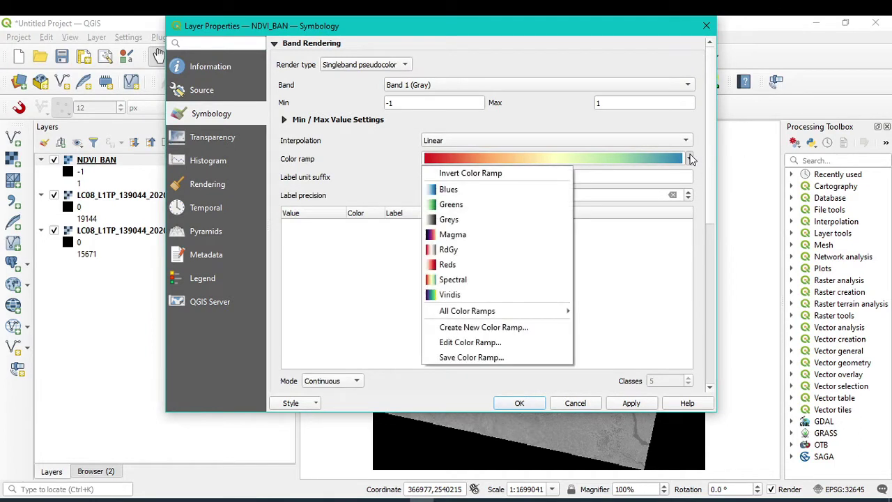
click(474, 329)
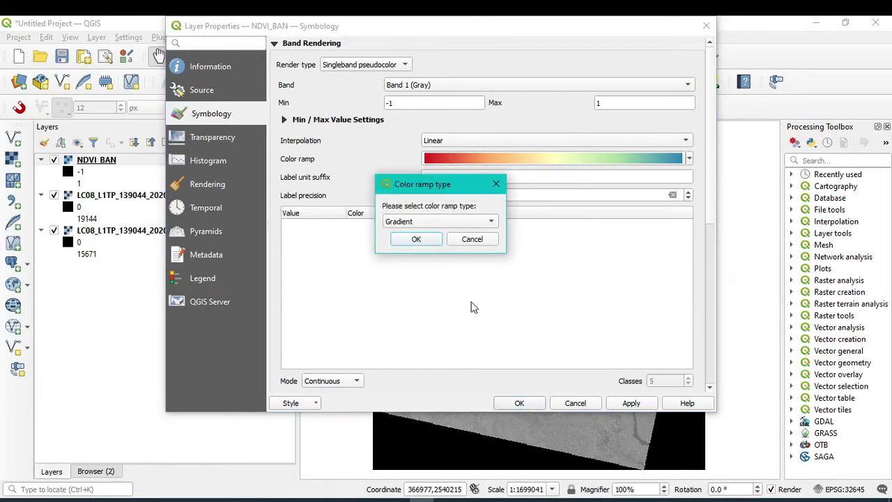
click(440, 221)
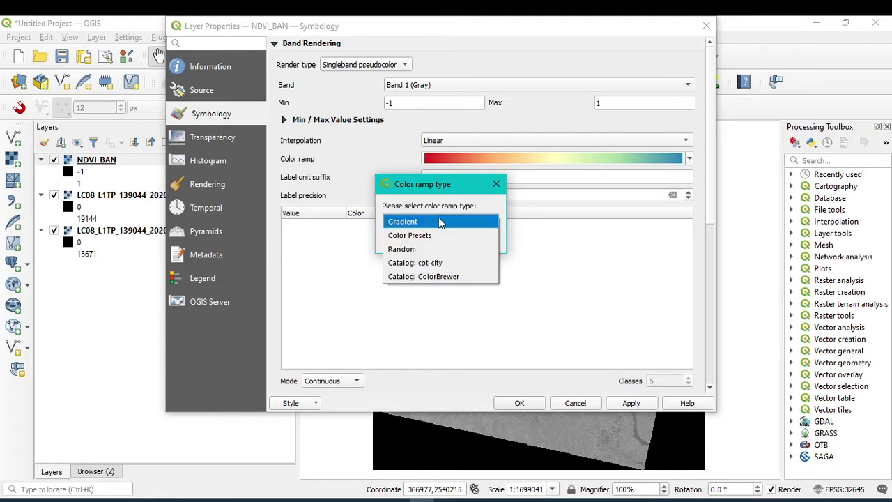
click(442, 268)
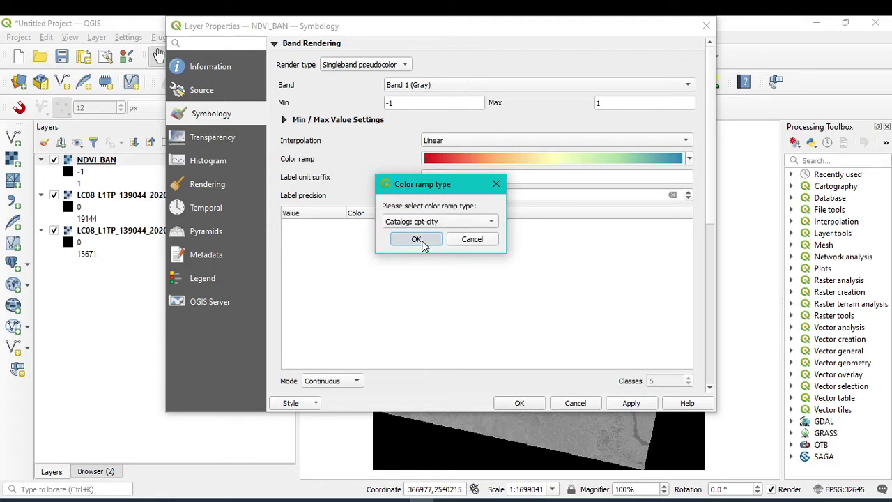
click(423, 244)
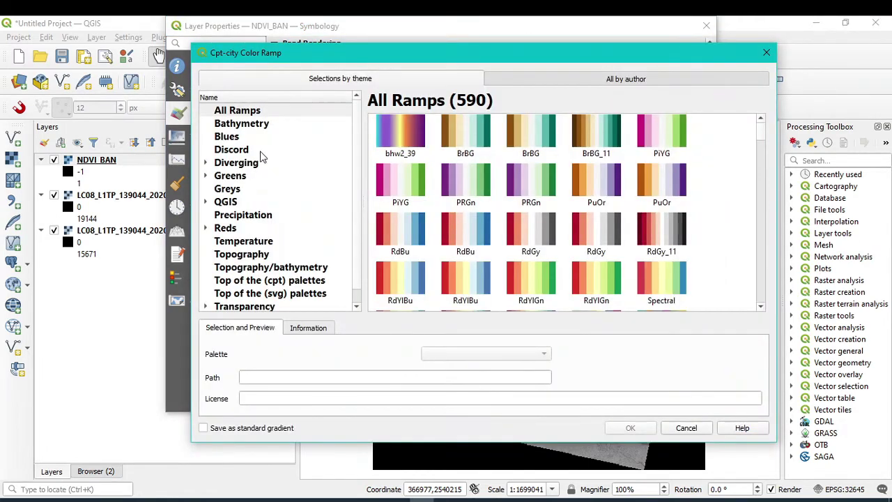
click(224, 204)
click(238, 229)
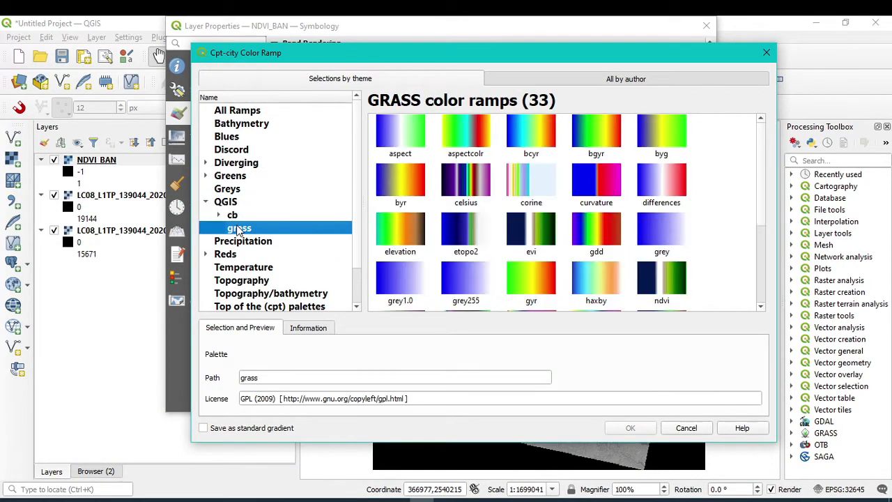
click(663, 291)
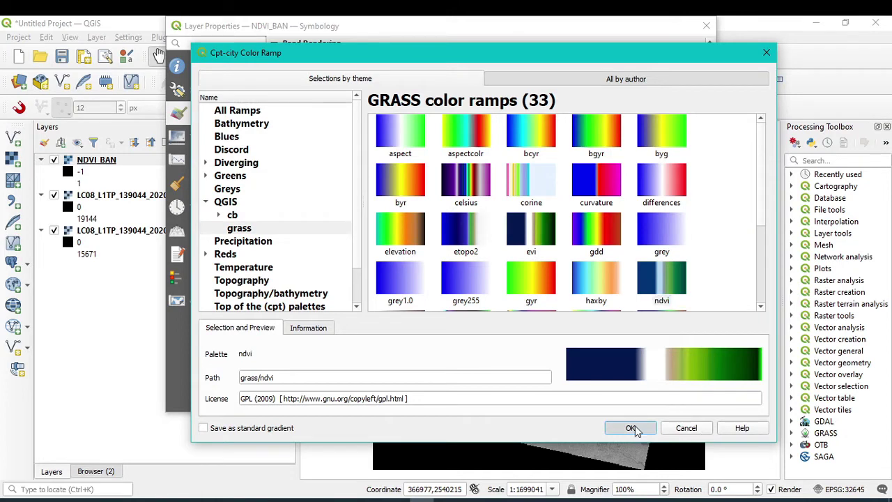
click(630, 427)
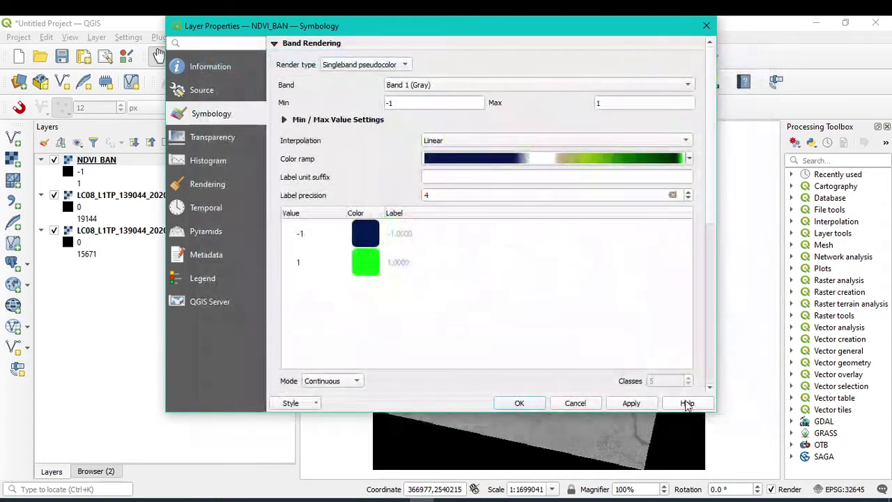
- Classify NDVI_BAN in Equal Interval mode and apply the symbology
click(352, 382)
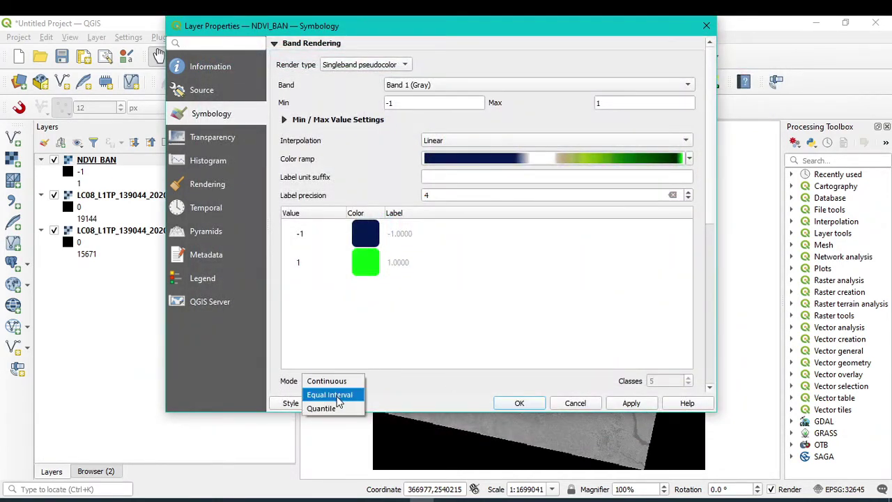
click(336, 394)
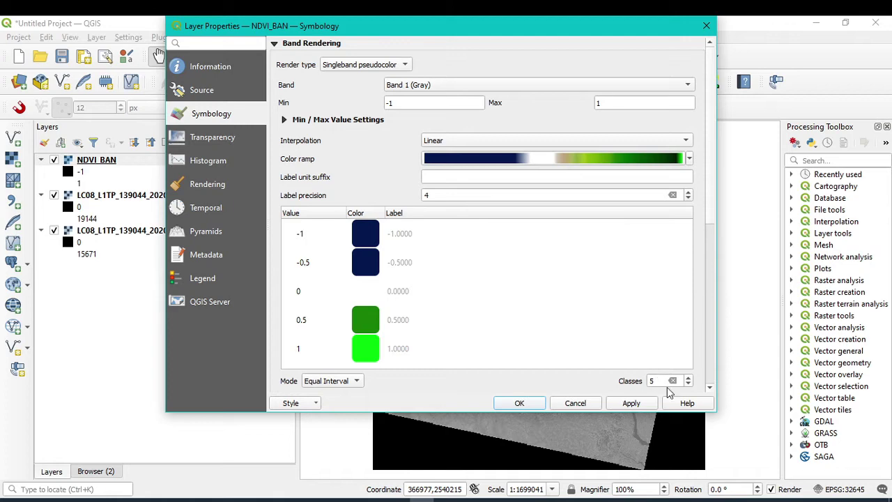
click(631, 405)
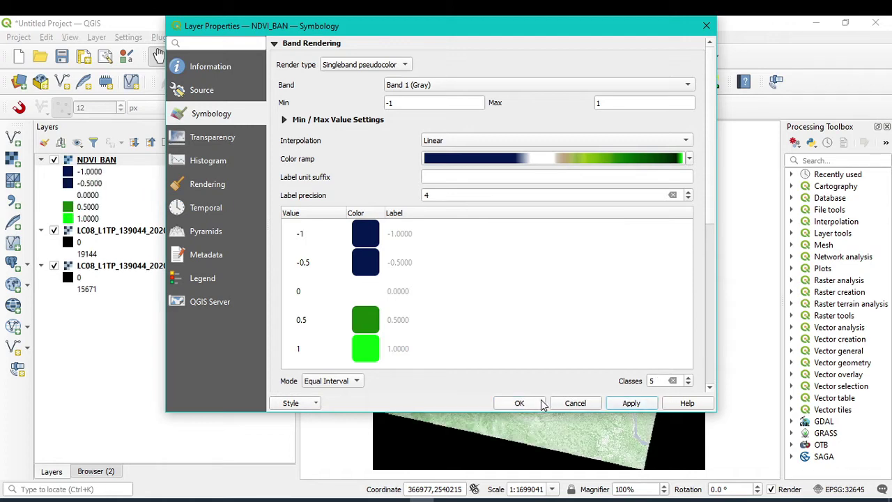
click(520, 403)
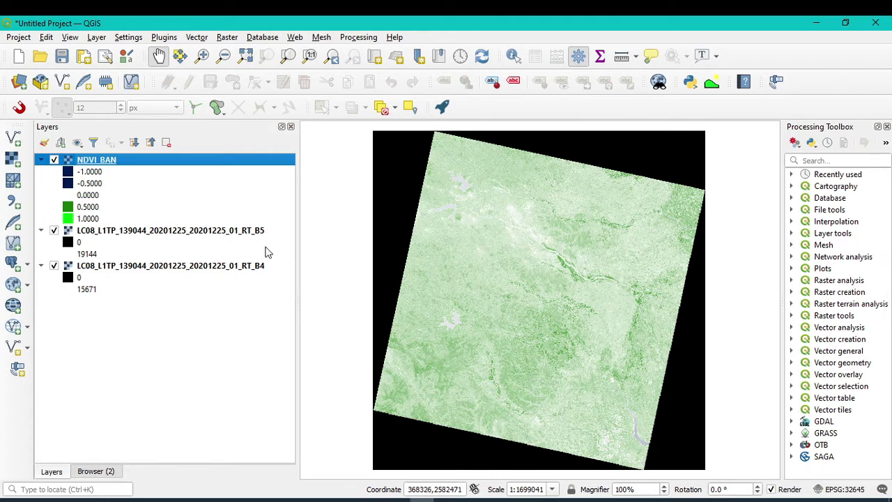
- Add the boundary shapefile Export_Output_bankura.shp from the shape folder to the map
click(109, 472)
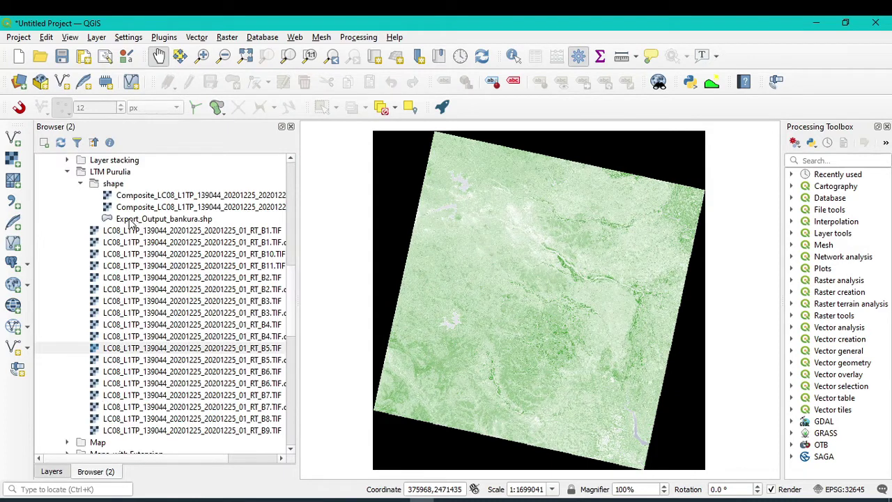
drag(131, 222, 583, 231)
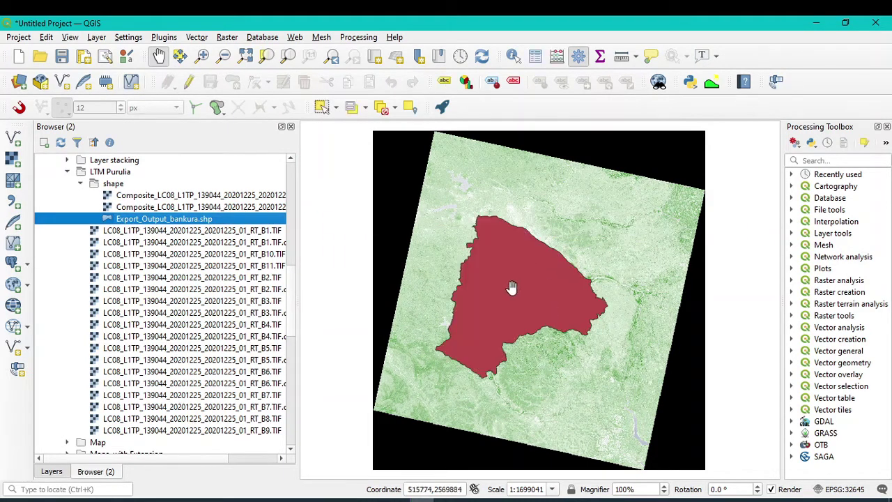
- Set up Clip Raster by Mask Layer with NDVI_BAN as input, Export_Output_bankura as mask, and 0 as the output nodata value
click(51, 472)
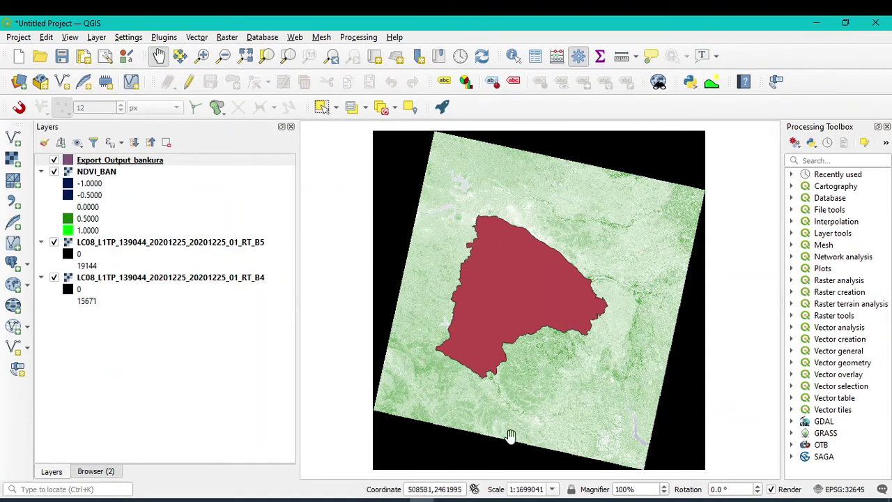
click(224, 38)
mouse_move(292, 143)
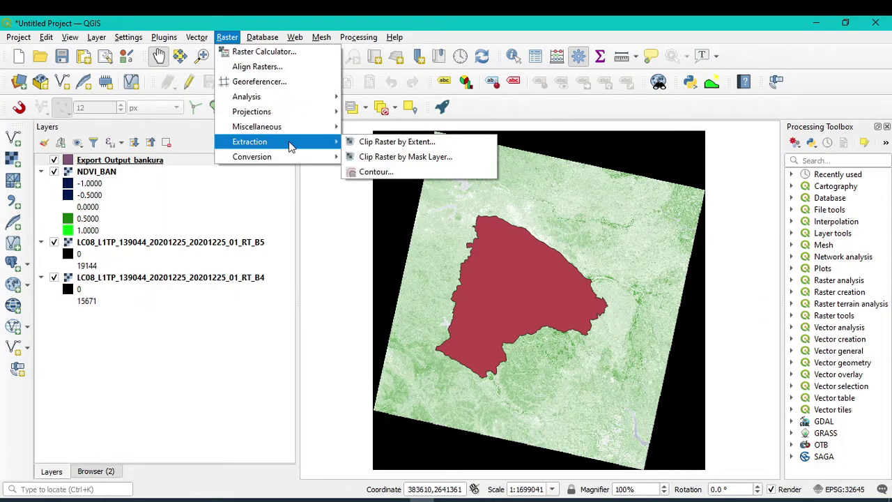
click(396, 156)
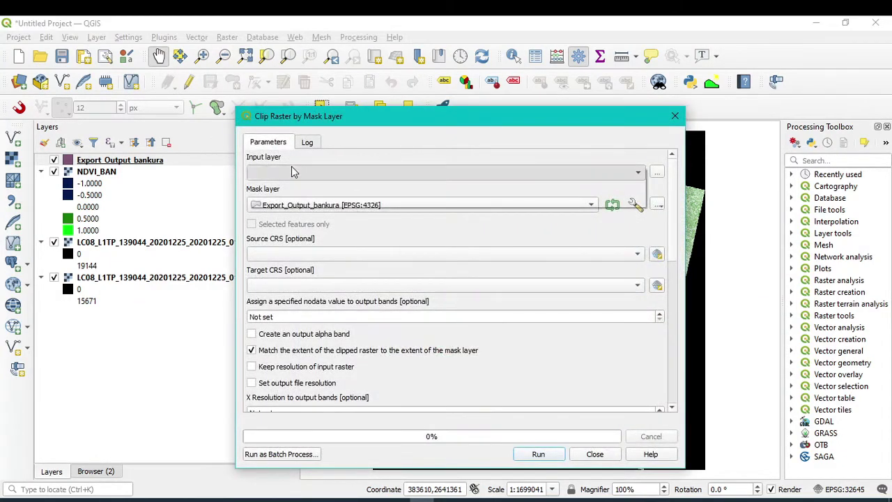
click(293, 171)
click(304, 201)
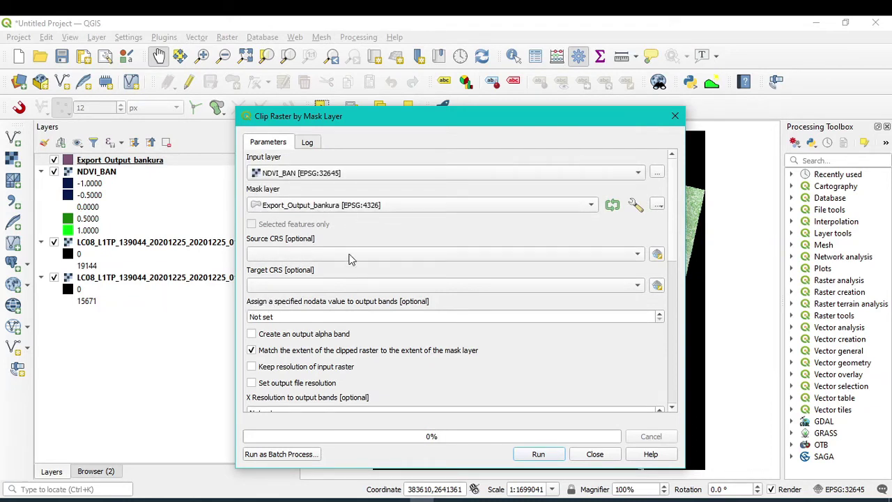
click(284, 317)
text(0)
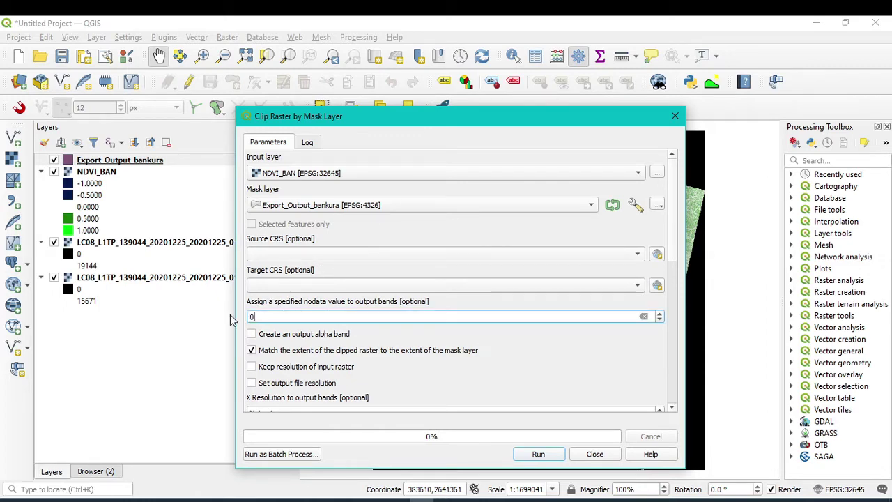
click(622, 383)
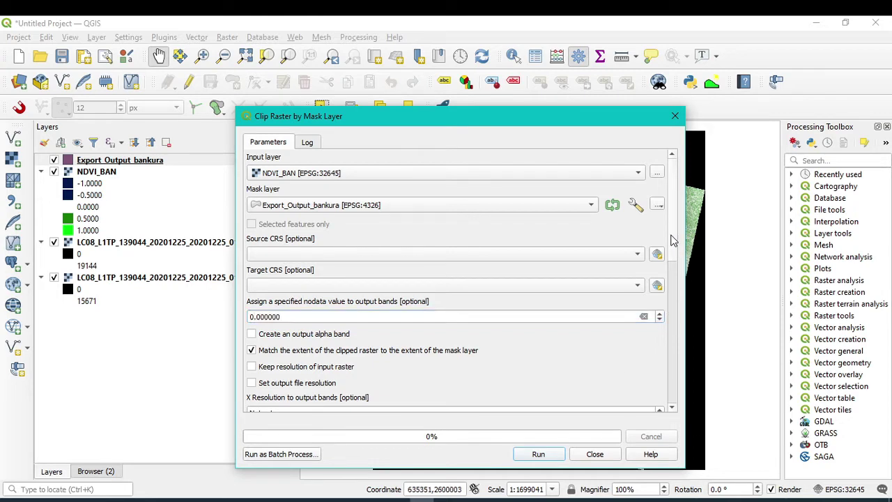
- Save the clipped output as VRT file NDVI_Ban_Dist in the NDVI folder and run the clip
scroll(673, 241, down, 10)
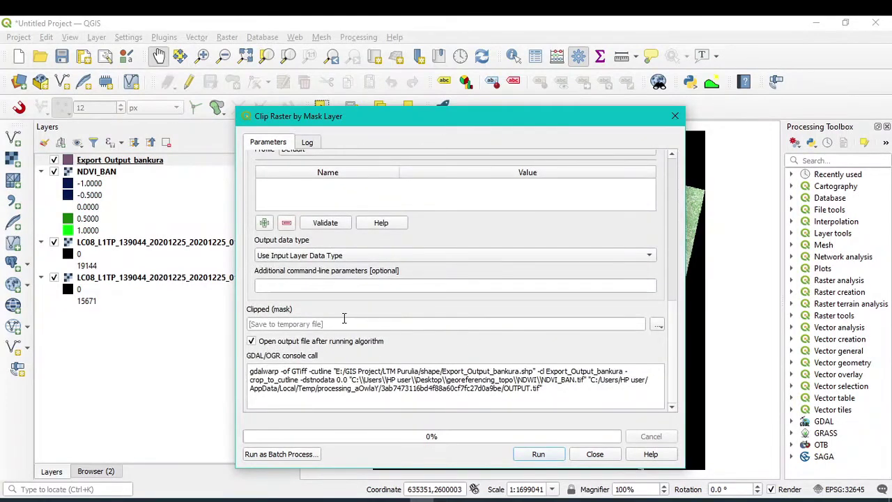
click(658, 325)
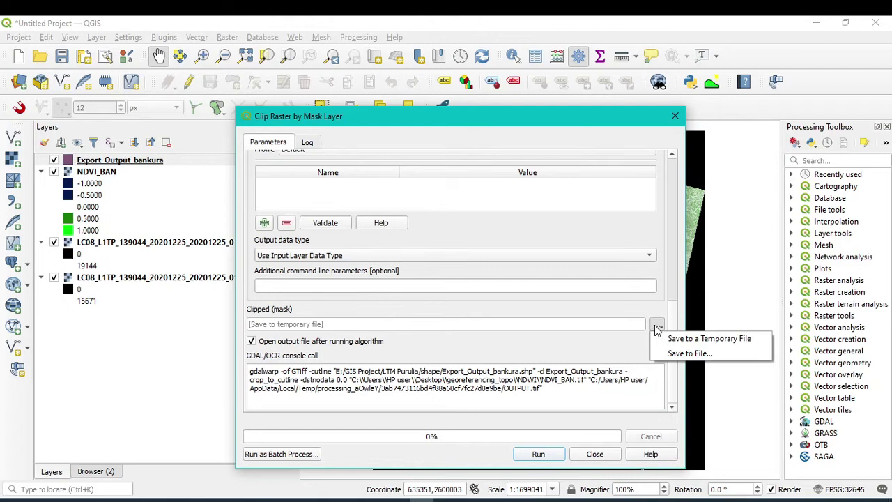
click(678, 354)
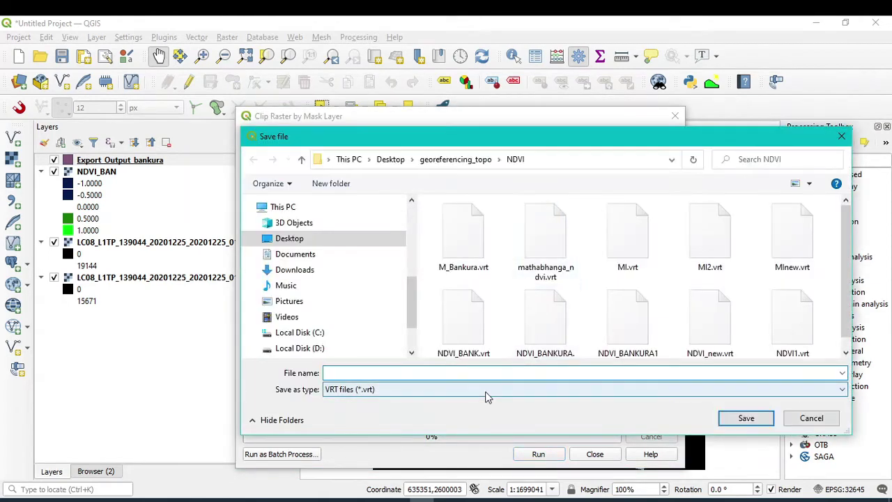
text(NDV)
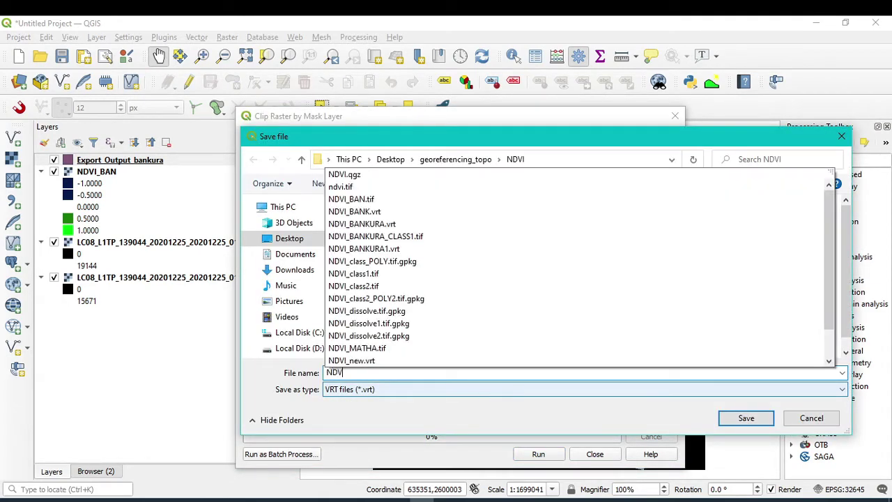
text(I_B)
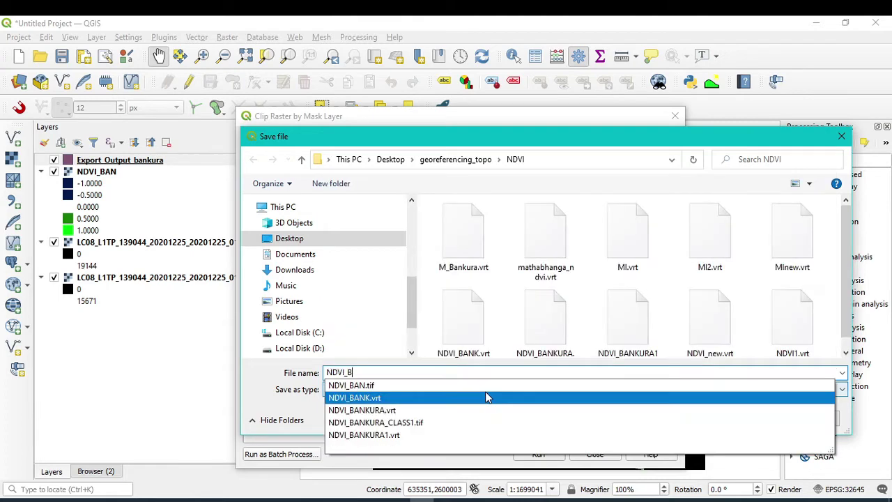
text(an2)
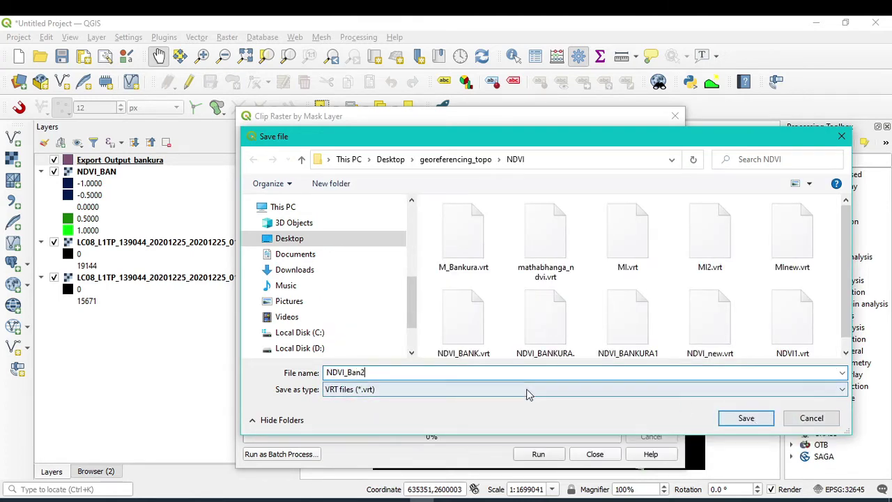
key(BackSpace)
text(_)
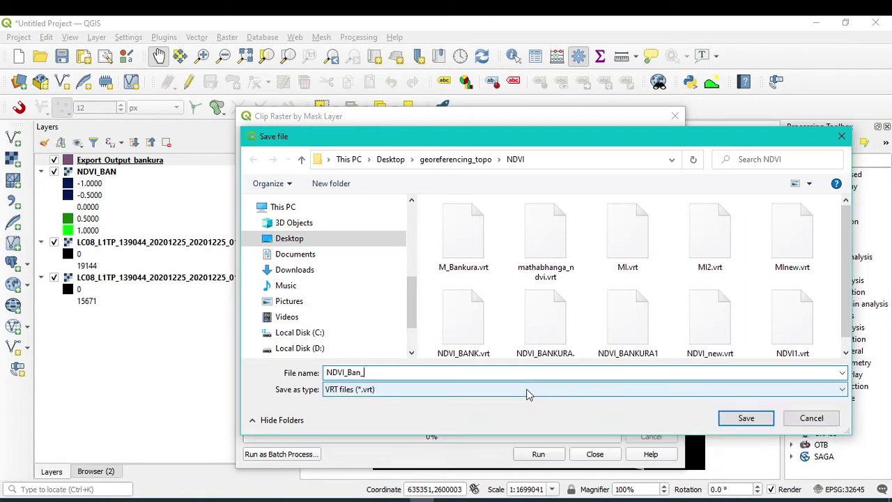
text(Dist)
click(745, 420)
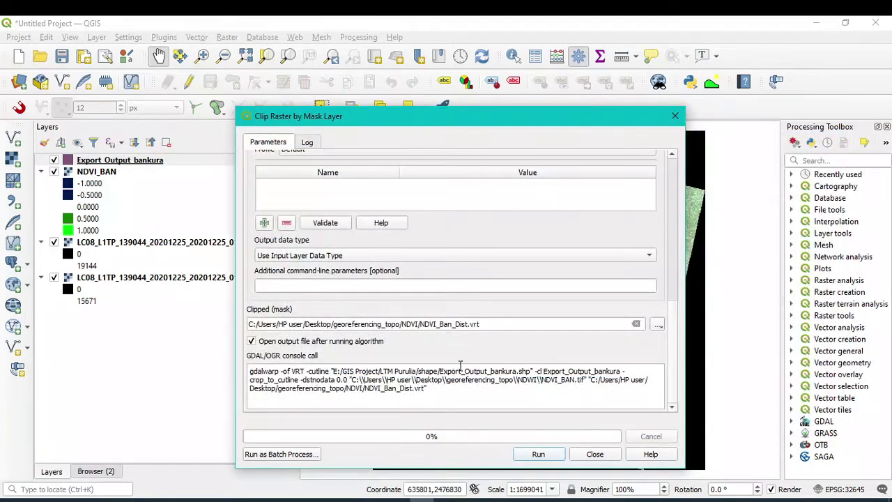
click(531, 454)
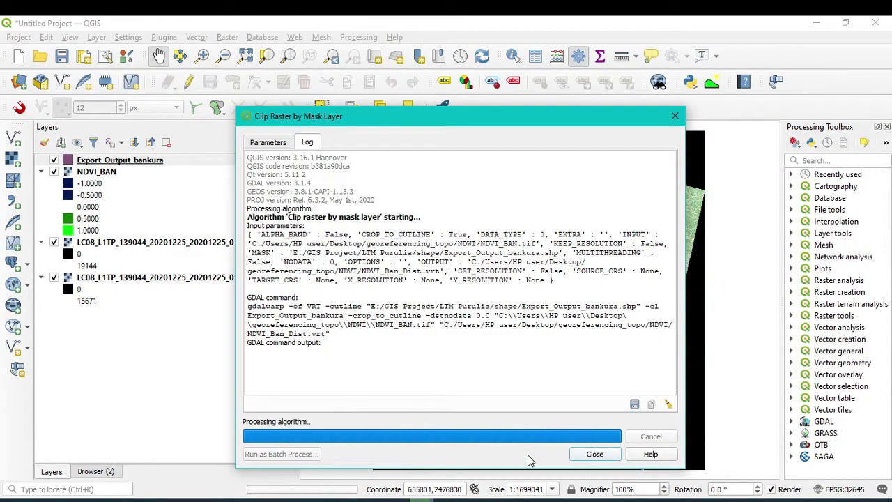
click(594, 454)
- Hide the Export_Output_bankura, NDVI_BAN, B5 and B4 layers so only the clipped raster is displayed
click(54, 196)
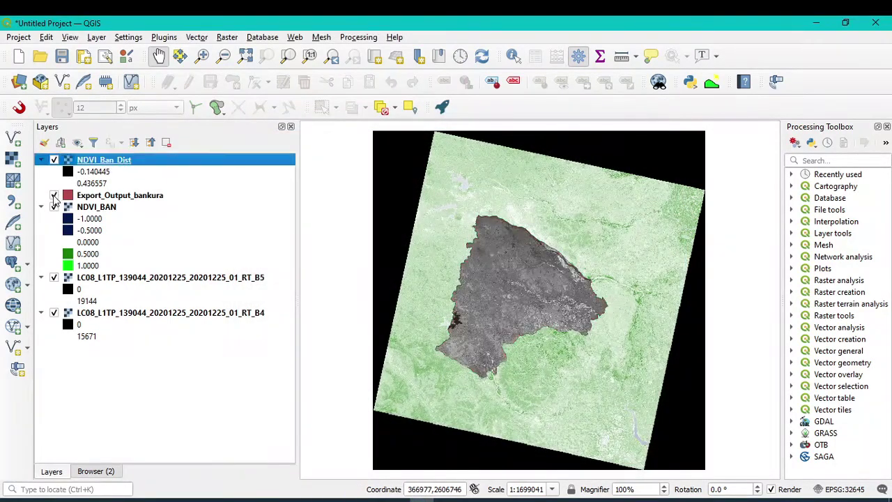
click(54, 207)
click(53, 278)
click(54, 314)
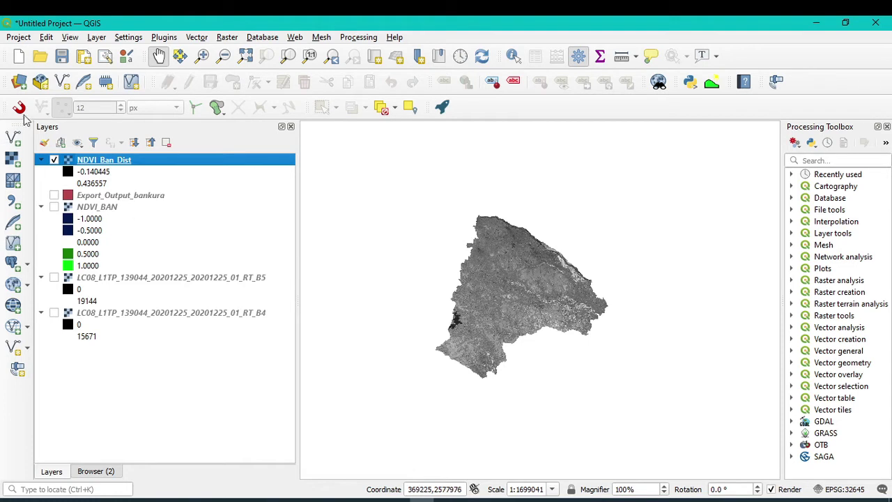
- Set the NDVI_Ban_Dist layer's symbology render type to Singleband pseudocolor
right_click(87, 164)
click(122, 387)
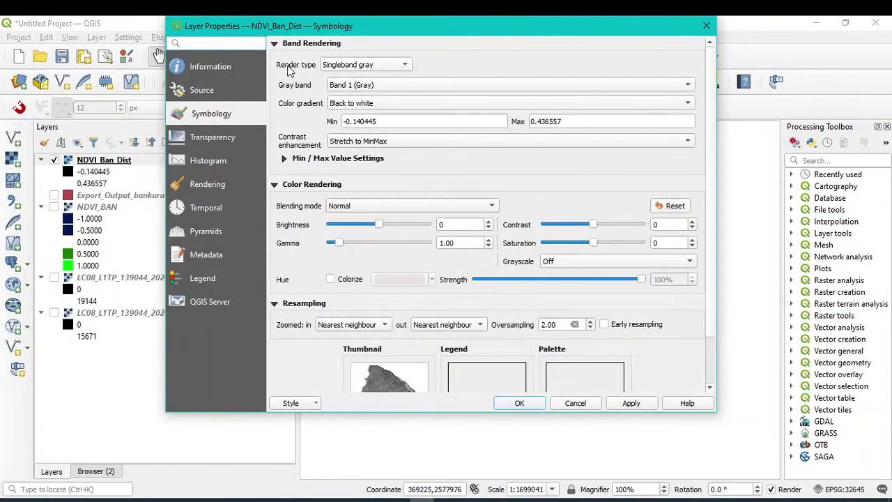
click(358, 64)
click(377, 75)
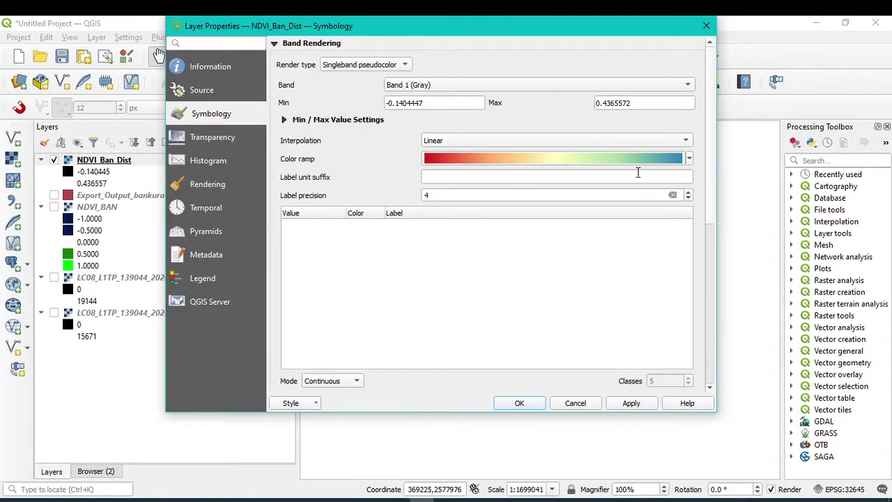
- Create a new color ramp for NDVI_Ban_Dist from the cpt-city catalog, using the ndvi ramp in the QGIS grass group
click(690, 159)
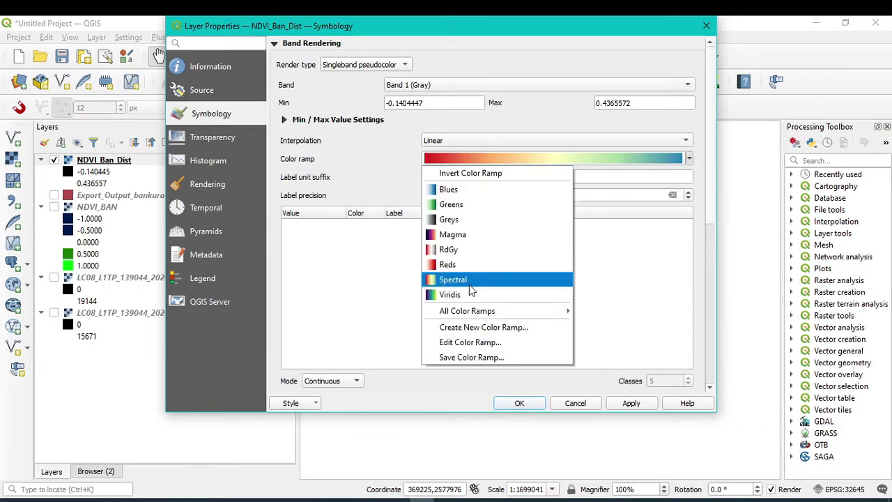
click(460, 328)
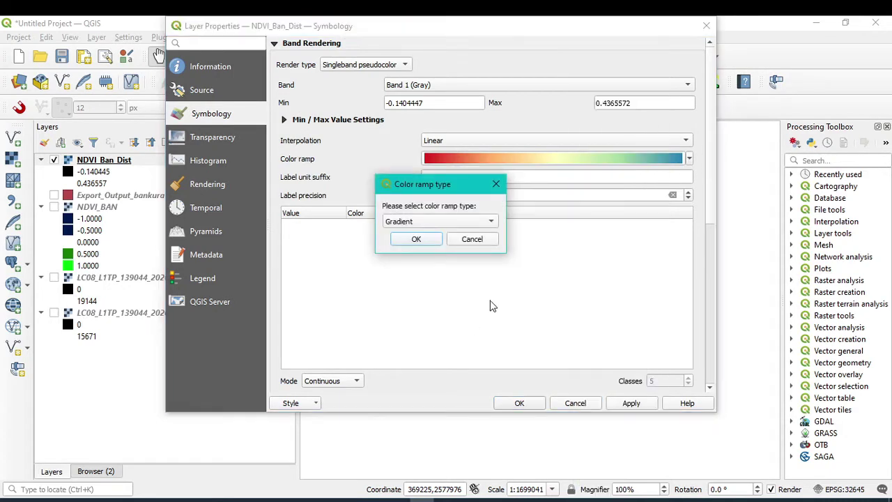
click(437, 224)
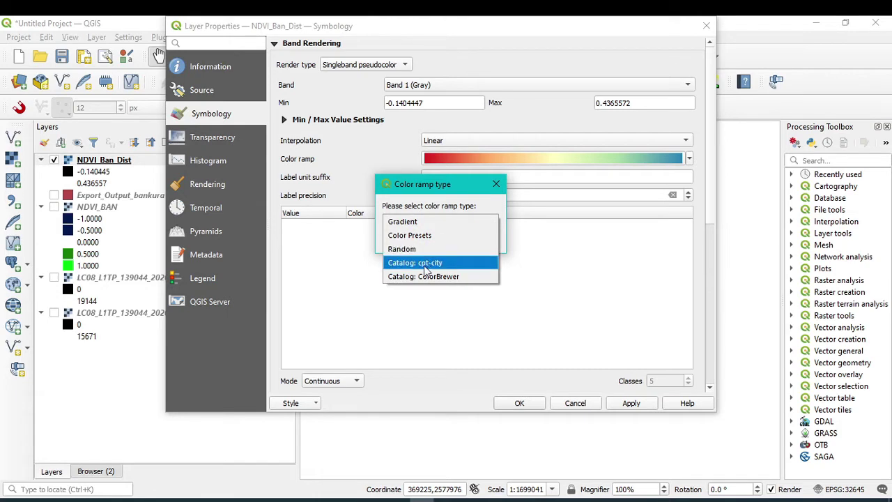
click(428, 263)
click(429, 240)
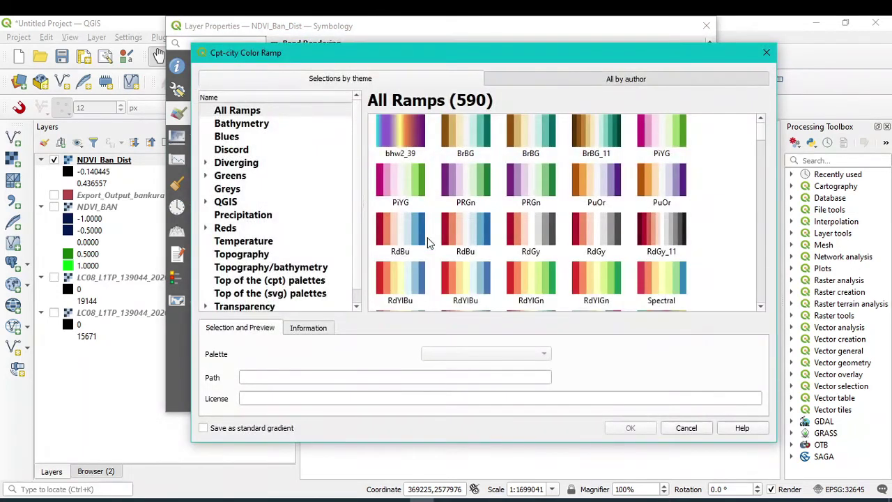
double_click(227, 203)
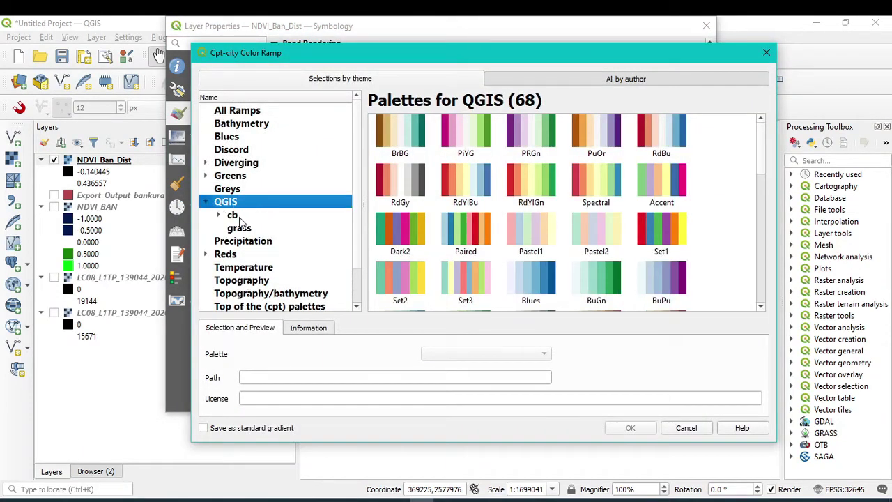
click(238, 230)
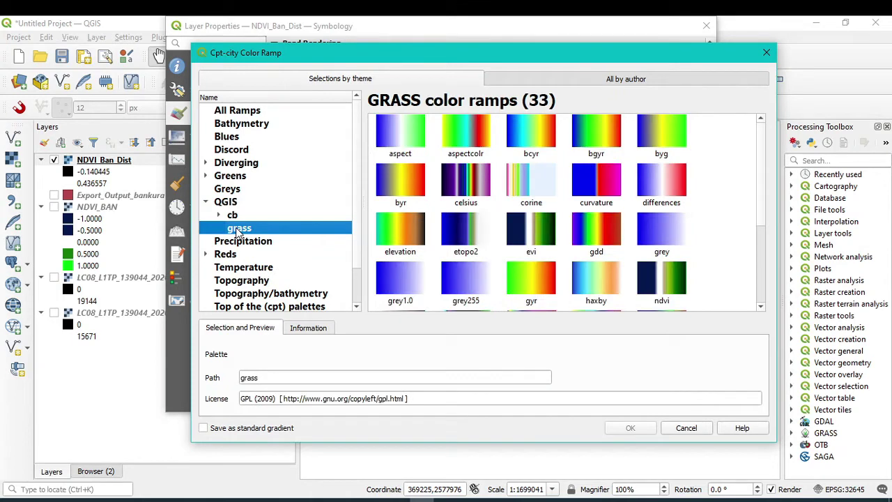
click(663, 293)
click(641, 428)
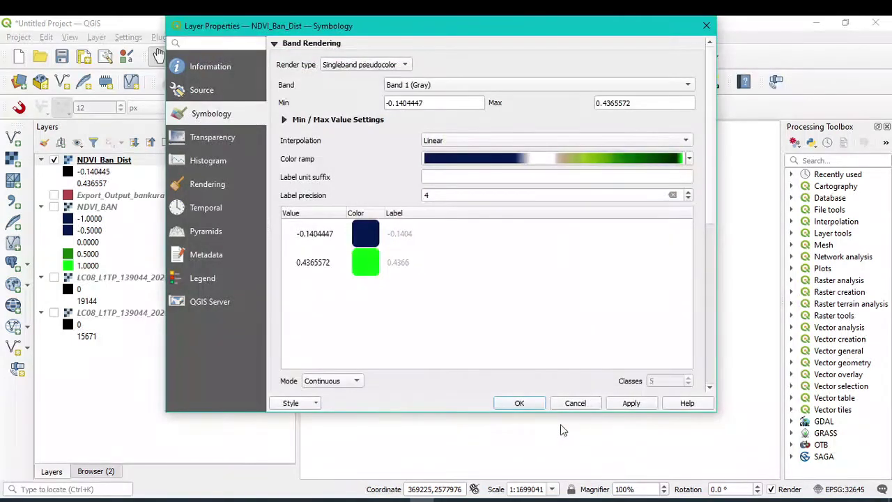
- Classify NDVI_Ban_Dist in Equal Interval mode with 6 classes and review the class colors
click(356, 377)
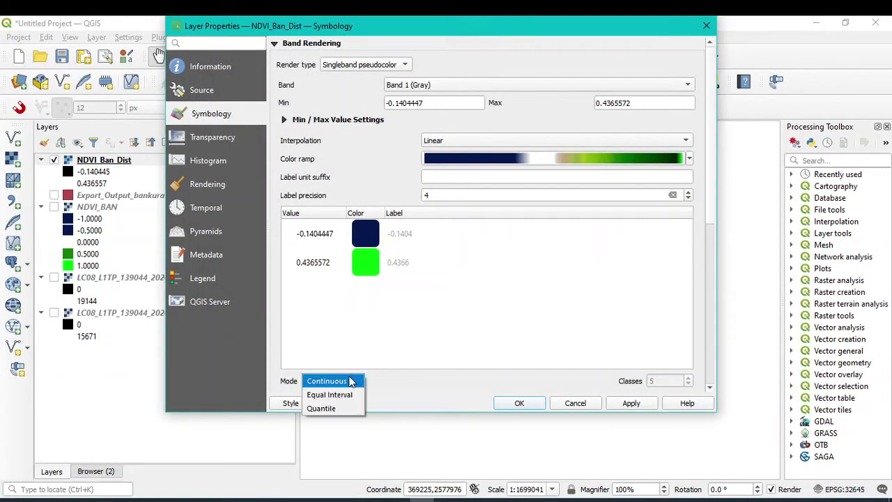
click(334, 396)
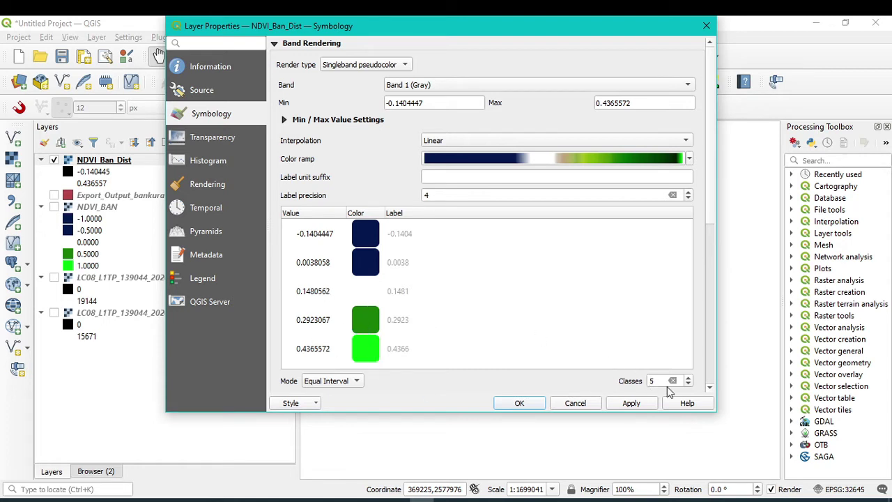
click(689, 378)
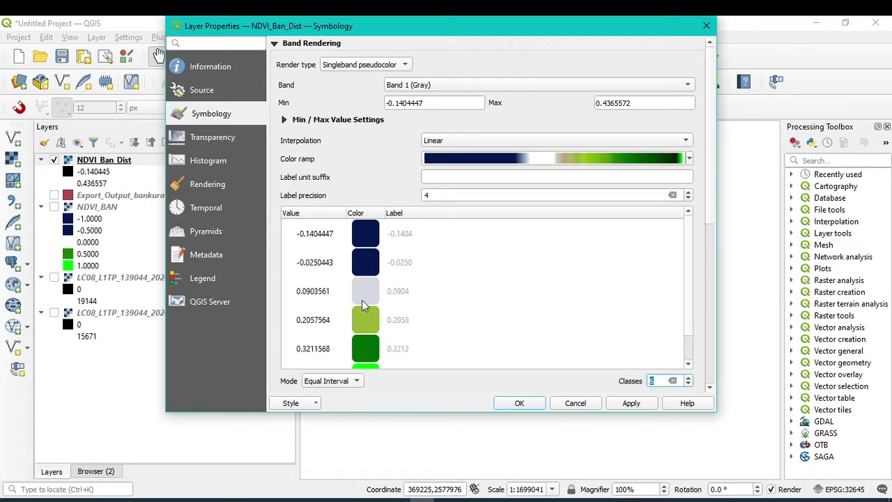
scroll(368, 319, down, 1)
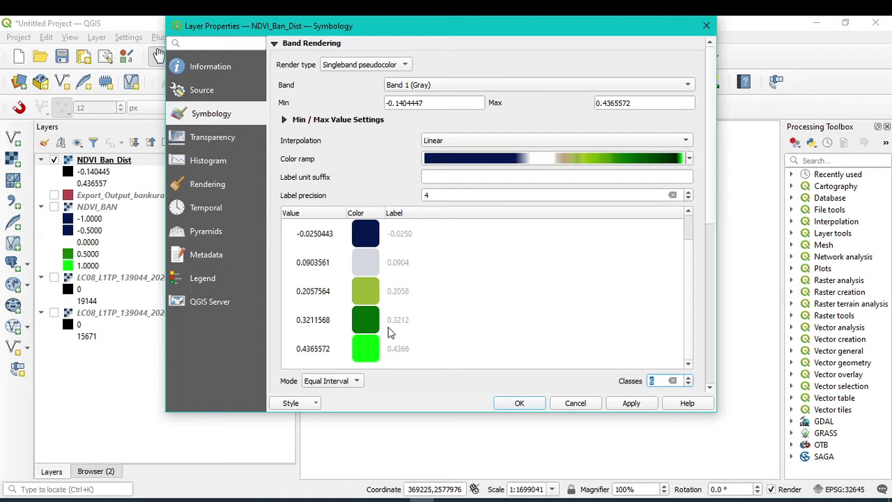
scroll(403, 332, up, 1)
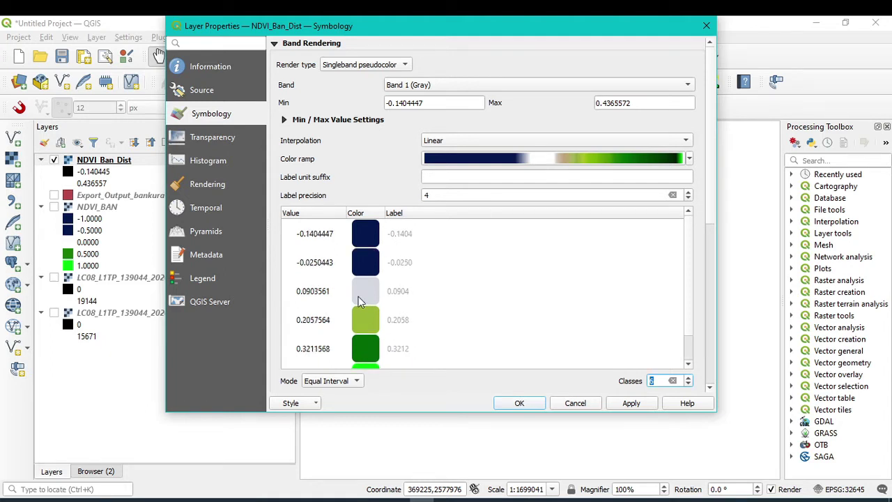
- Label the two lowest NDVI_Ban_Dist classes "Water body" and the 0.0903561 class "Others landform"
double_click(408, 236)
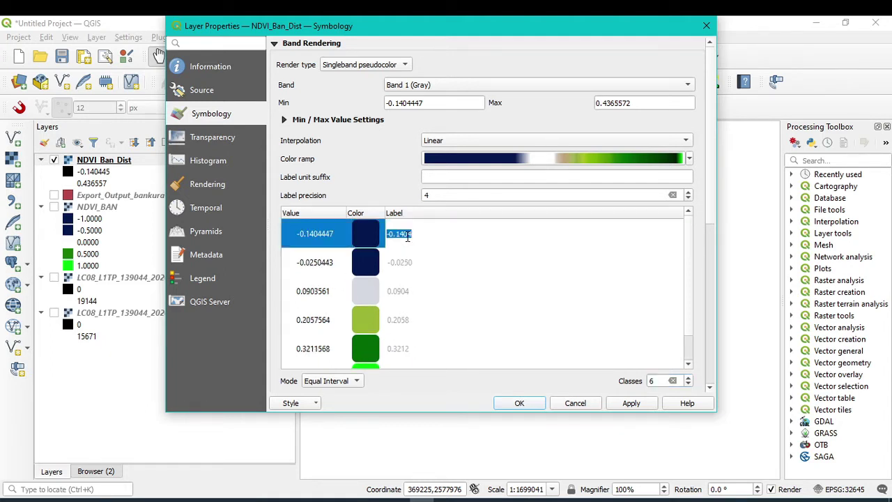
text(Water body)
double_click(404, 264)
text(W)
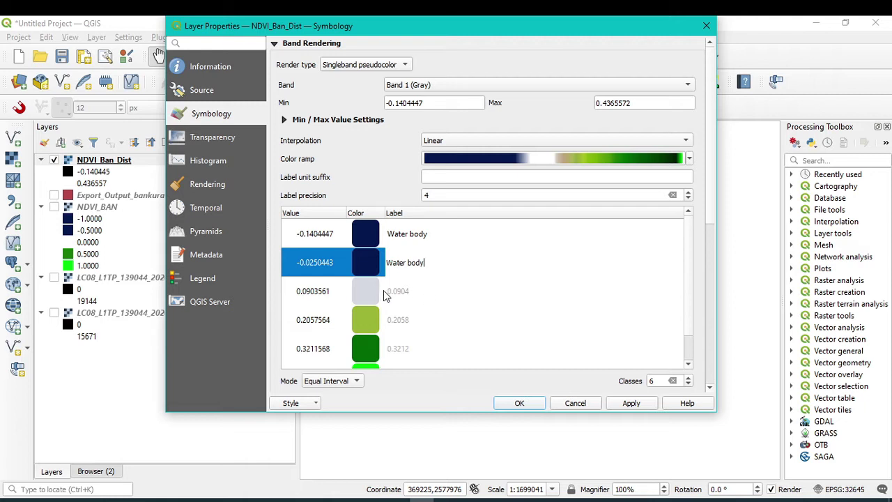
double_click(446, 298)
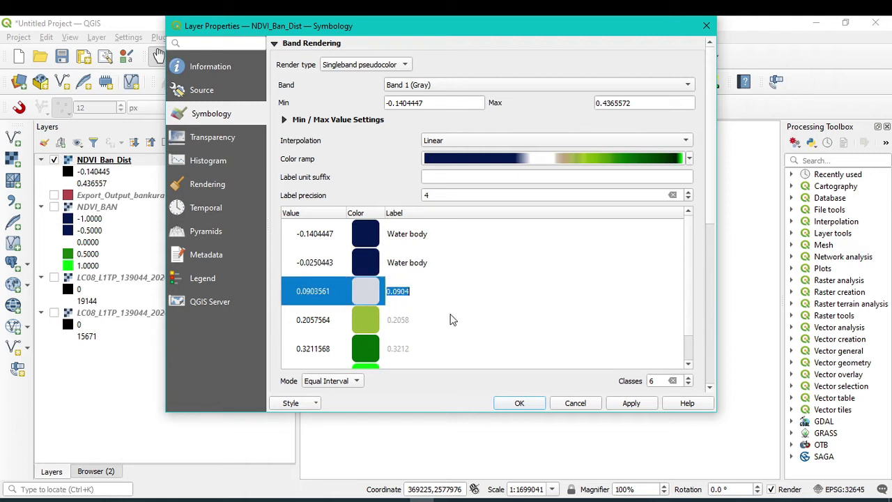
text(0)
- Label the three highest NDVI_Ban_Dist classes, in ascending order, "Sparse Vege", "Dense vege" and "Very dense vege"
double_click(399, 320)
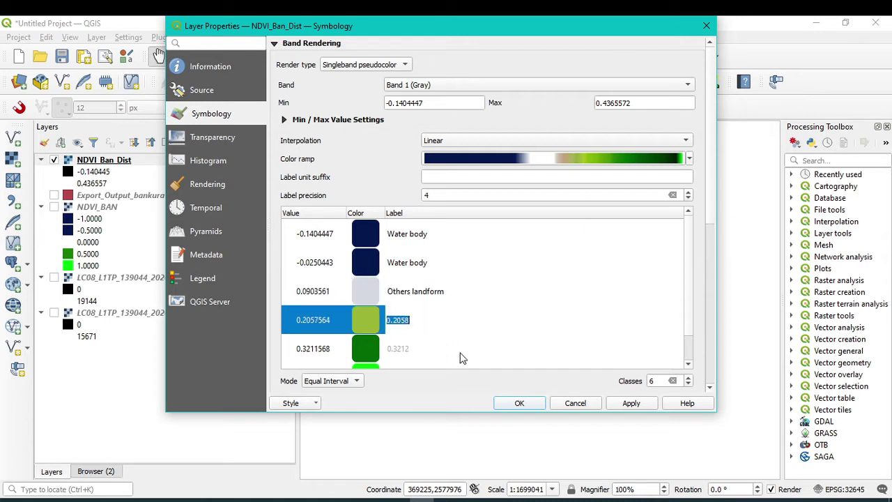
text(Sparse Vege)
scroll(445, 332, down, 2)
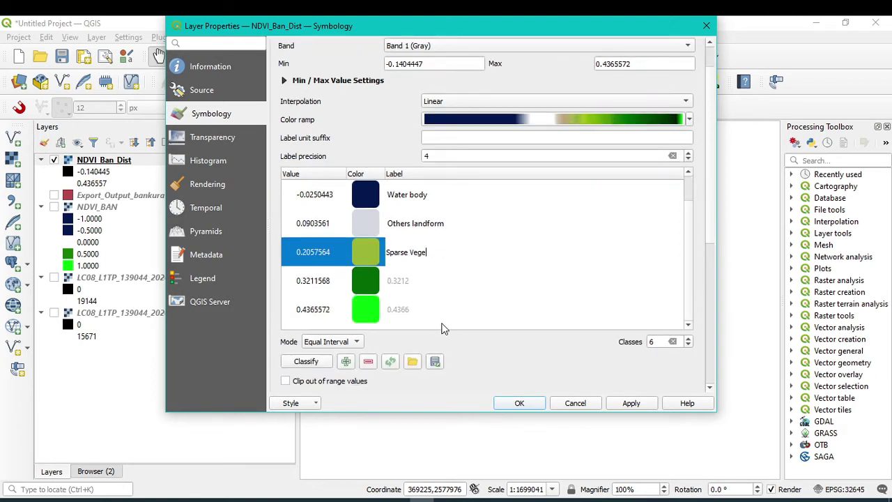
double_click(399, 281)
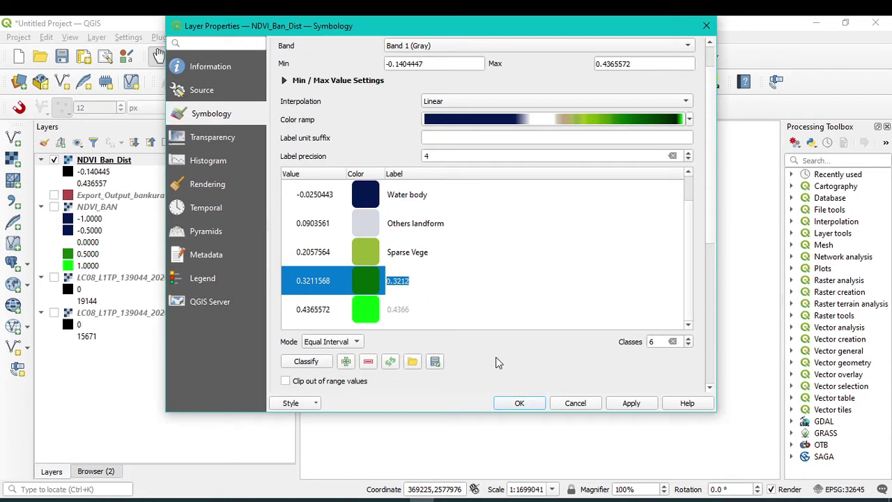
text(Dense vege)
double_click(401, 311)
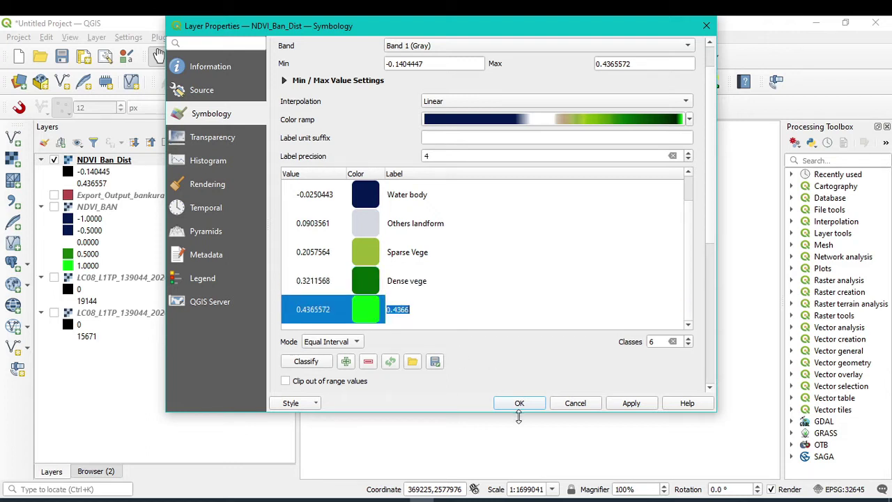
text(Very dense vege)
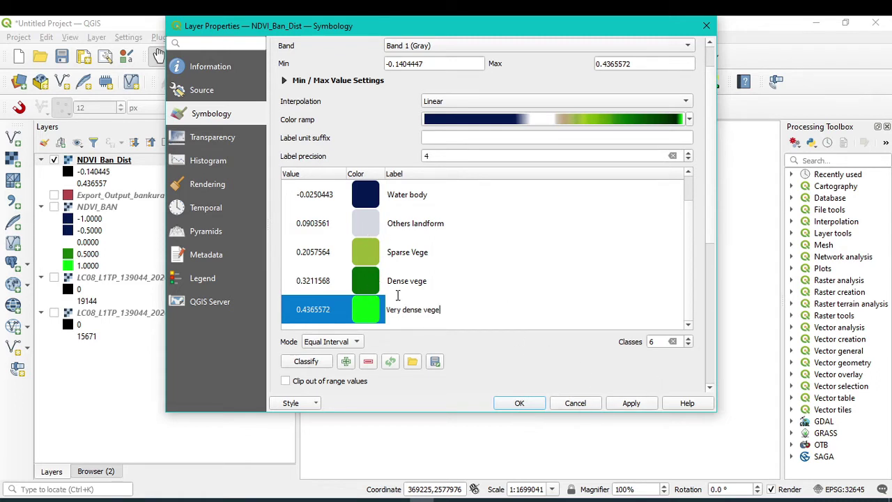
- Change the Very dense vege class color to a darker green by lowering its brightness
scroll(398, 295, up, 3)
scroll(352, 308, down, 3)
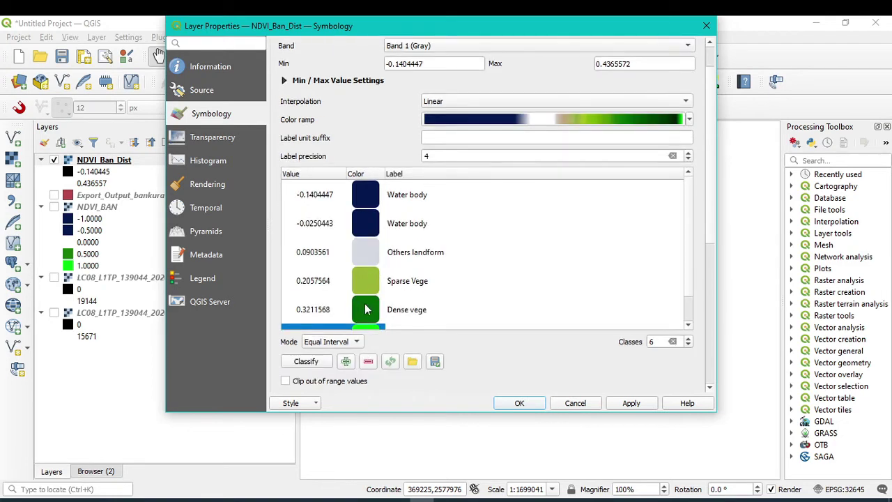
scroll(366, 309, down, 2)
scroll(451, 262, down, 2)
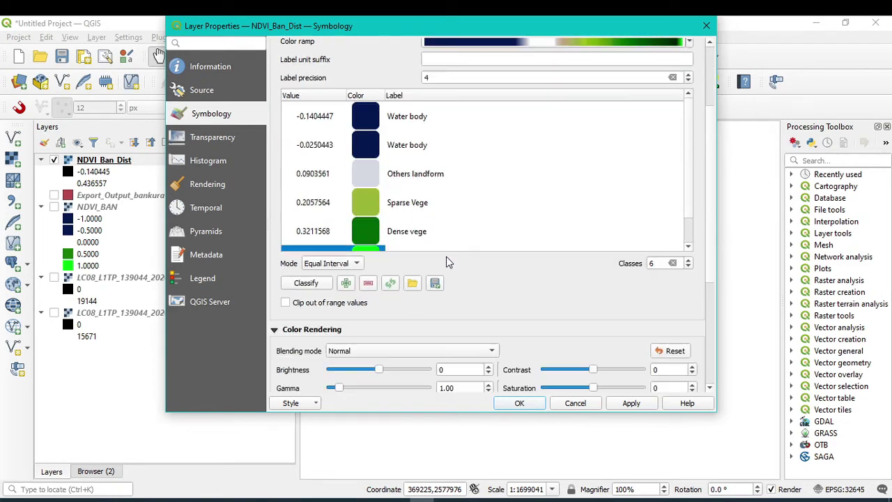
click(689, 246)
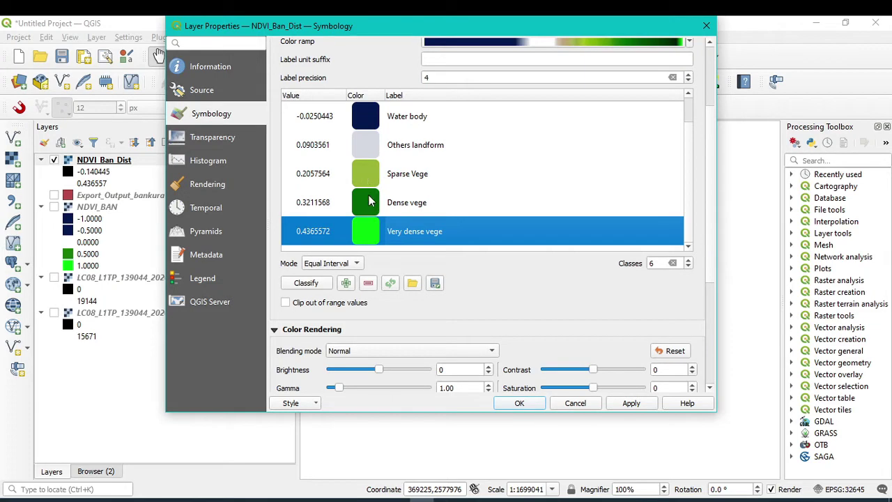
double_click(375, 238)
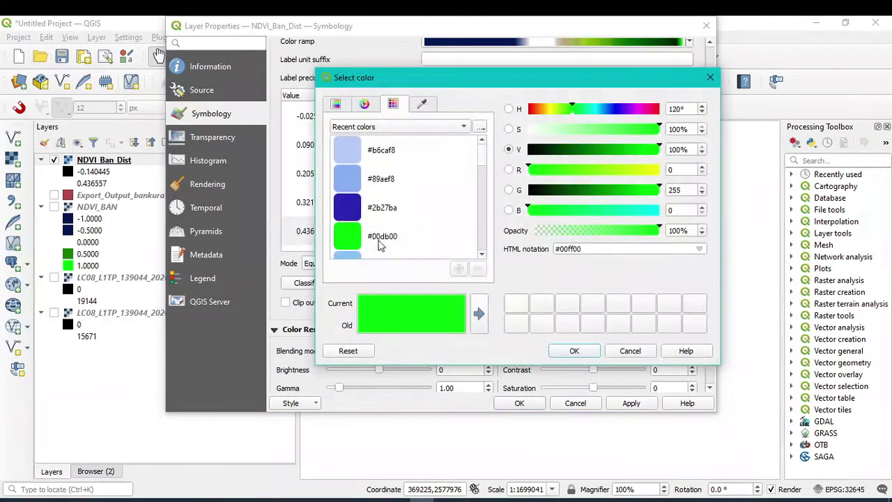
drag(563, 149, 594, 150)
click(575, 350)
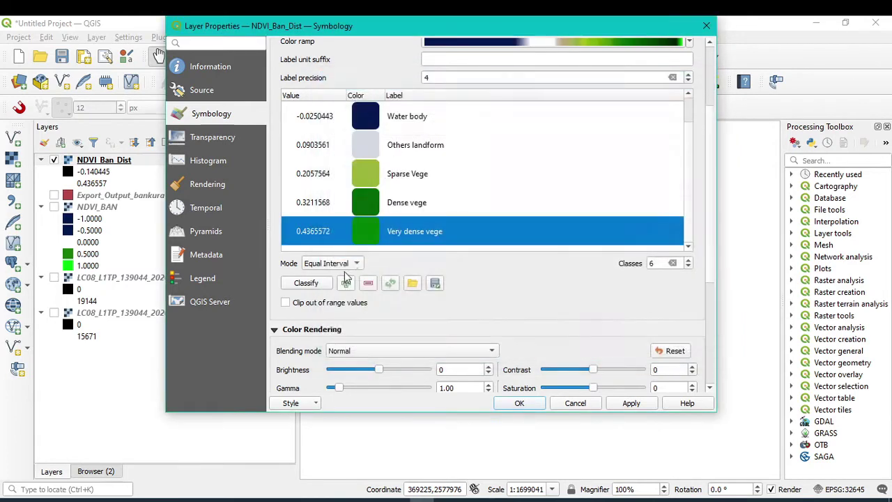
- Set the Dense vege class color to the bright green #00d700
click(370, 199)
double_click(370, 199)
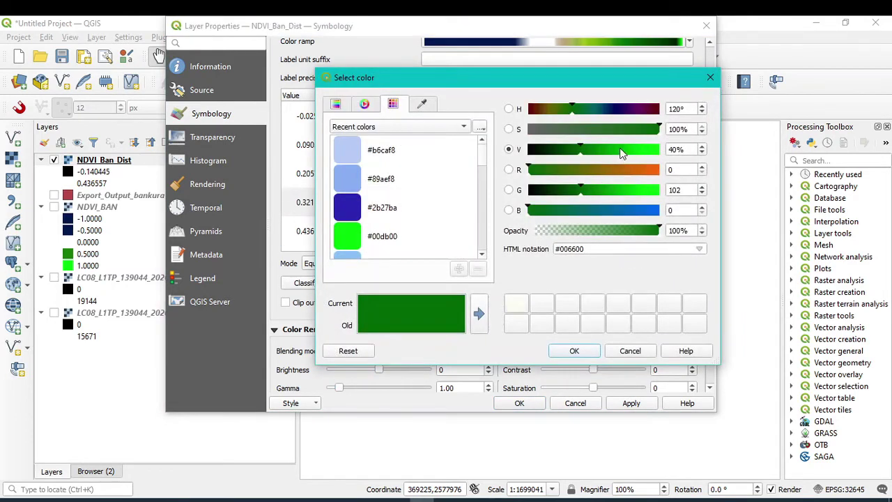
click(639, 149)
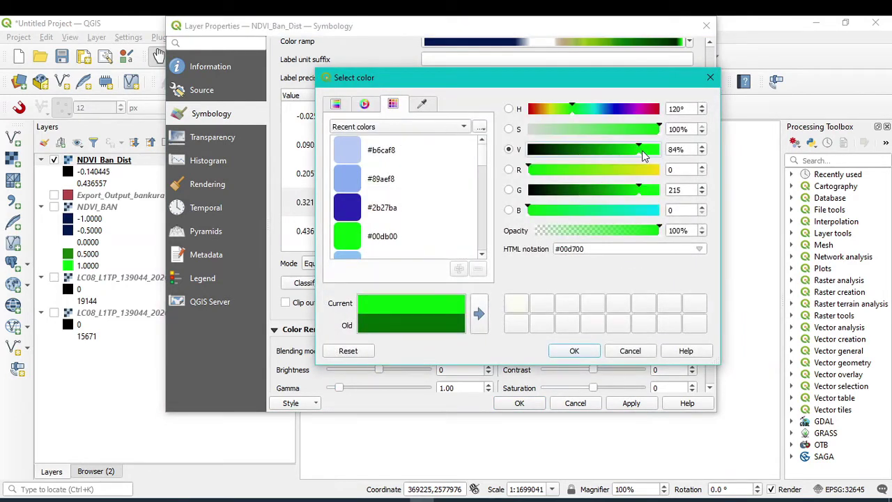
click(574, 351)
- Set the Sparse Vege class color to the light green #57db57, starting from the recent color #00db00
double_click(375, 175)
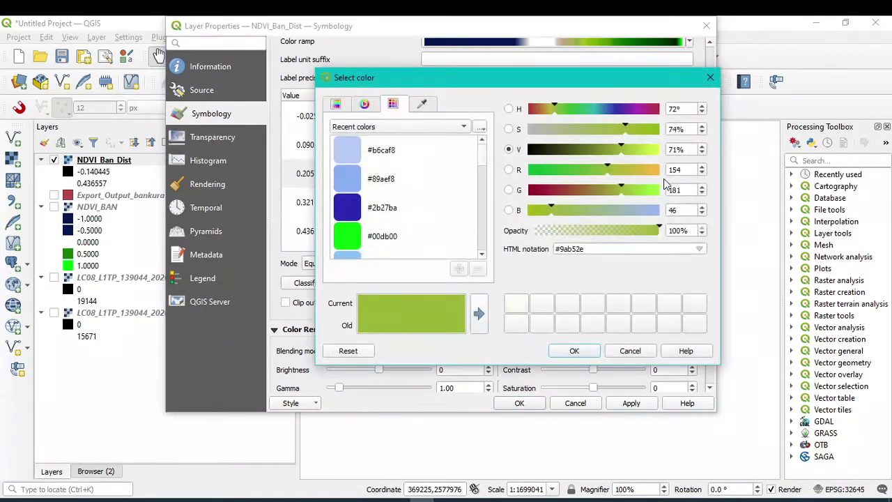
click(357, 235)
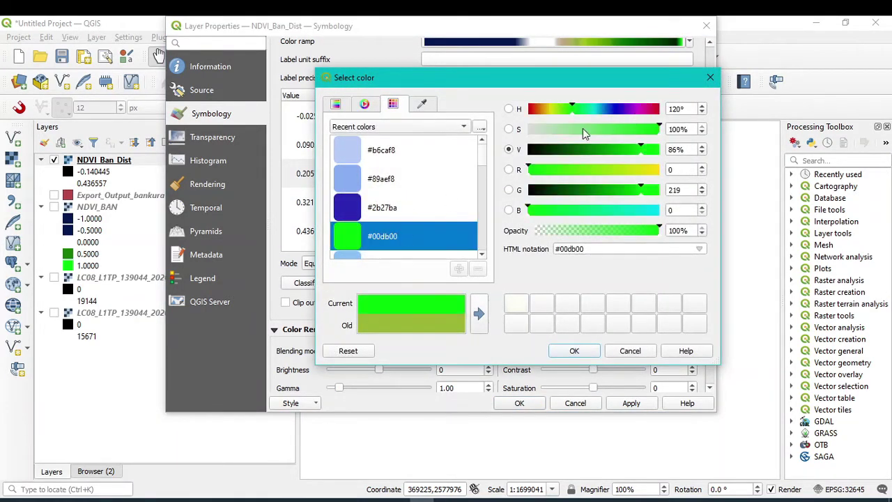
drag(584, 130, 597, 130)
drag(607, 131, 617, 134)
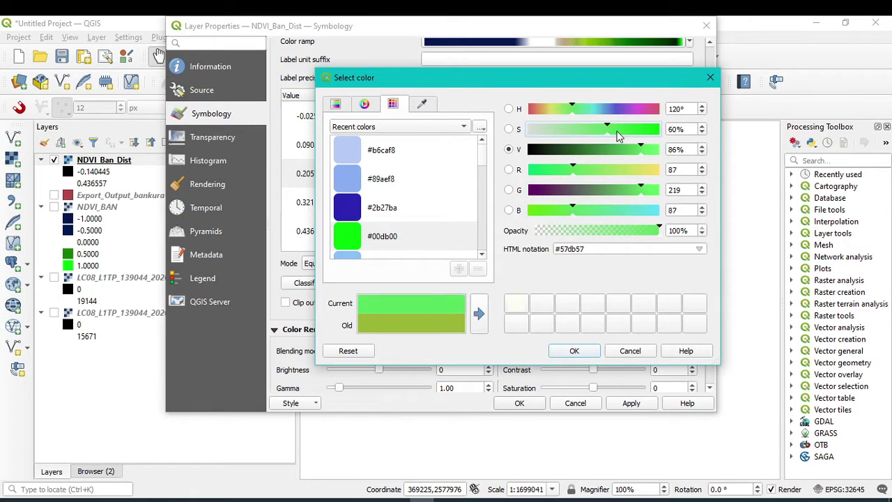
click(577, 351)
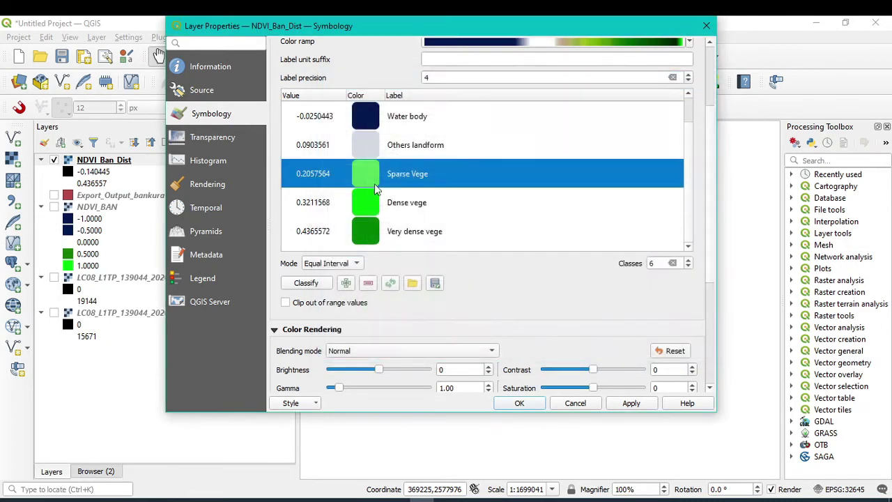
- Set the Others landform class color to the muted red #d67d7f
double_click(362, 145)
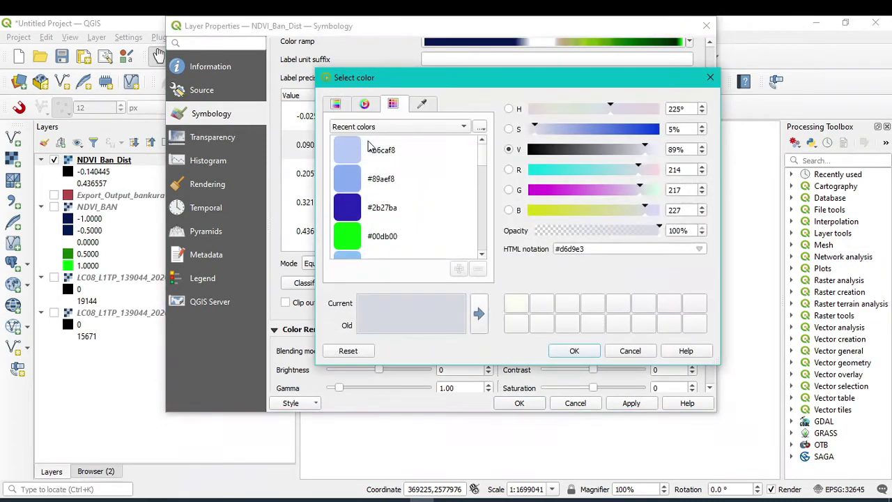
click(553, 213)
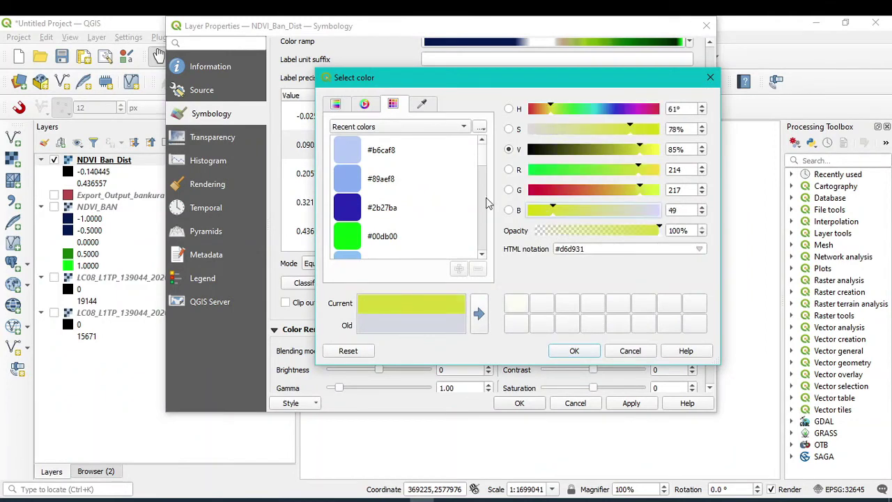
click(564, 191)
scroll(404, 195, down, 5)
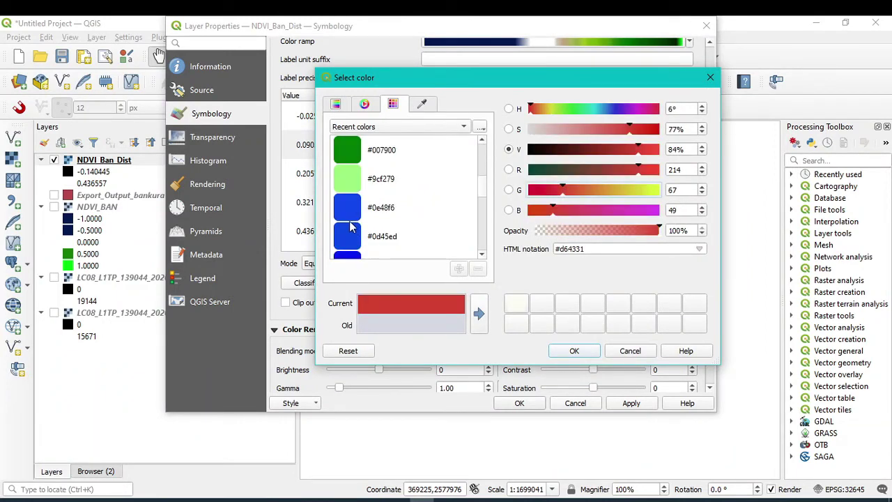
click(365, 104)
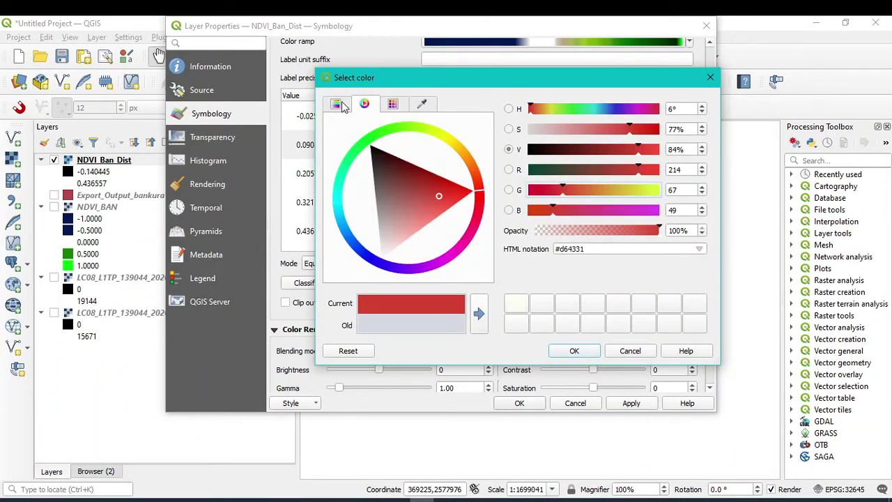
click(479, 201)
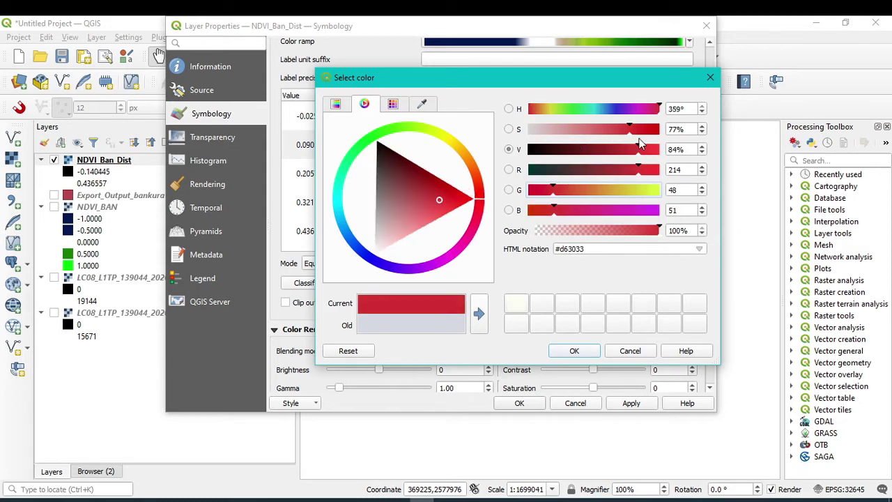
drag(568, 133, 588, 129)
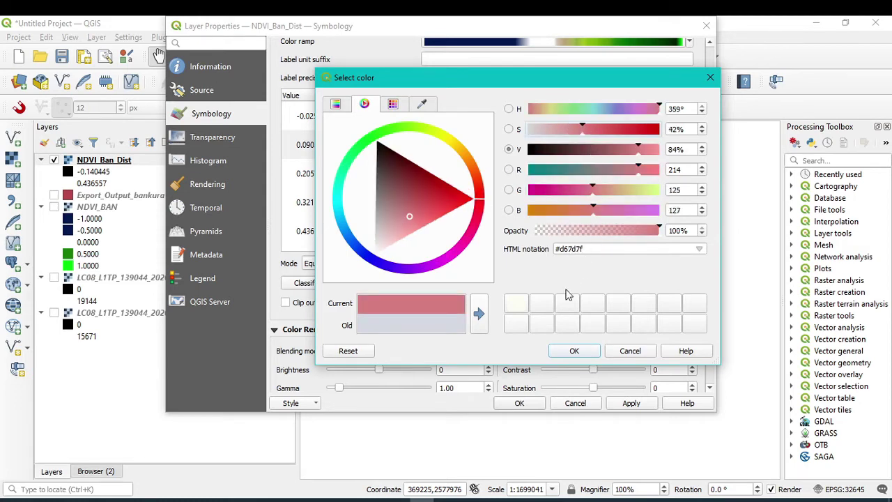
click(574, 351)
- Apply the labelled class symbology to NDVI_Ban_Dist and zoom the map to that layer
click(635, 404)
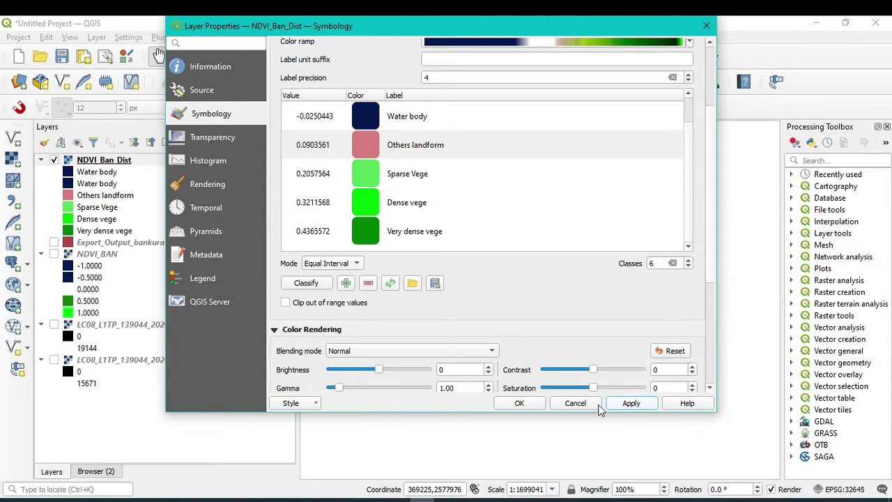
click(521, 403)
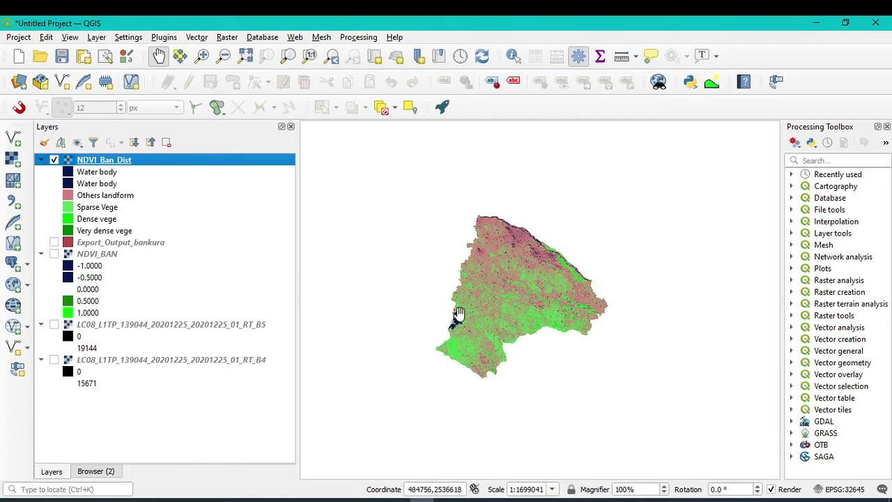
right_click(149, 160)
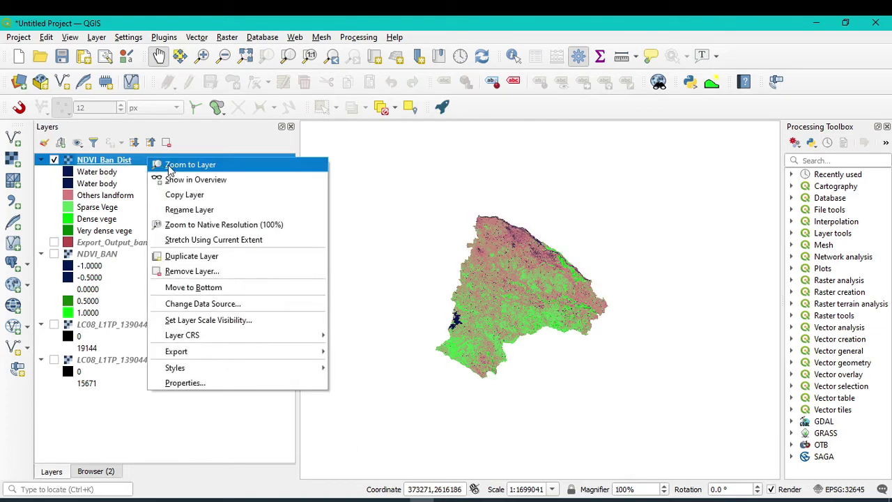
click(189, 165)
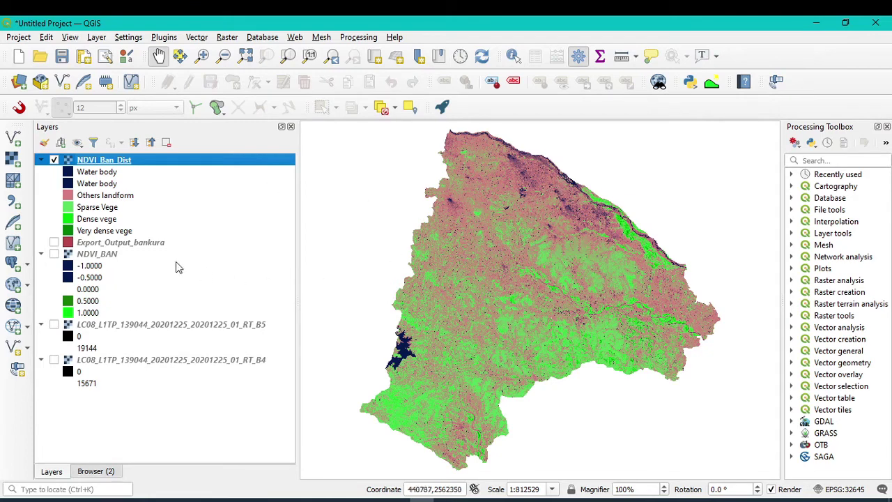
- Change the Others landform class color of NDVI_Ban_Dist to a light orange-brown with reduced saturation and apply it
click(68, 197)
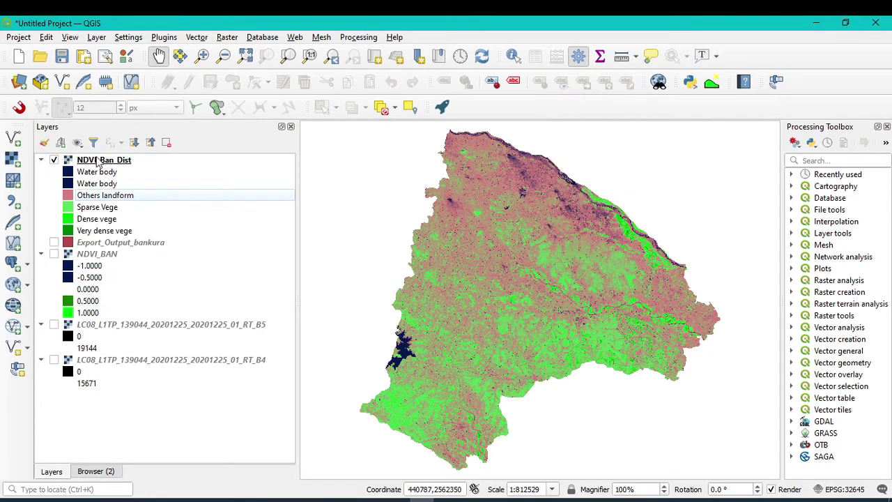
double_click(87, 195)
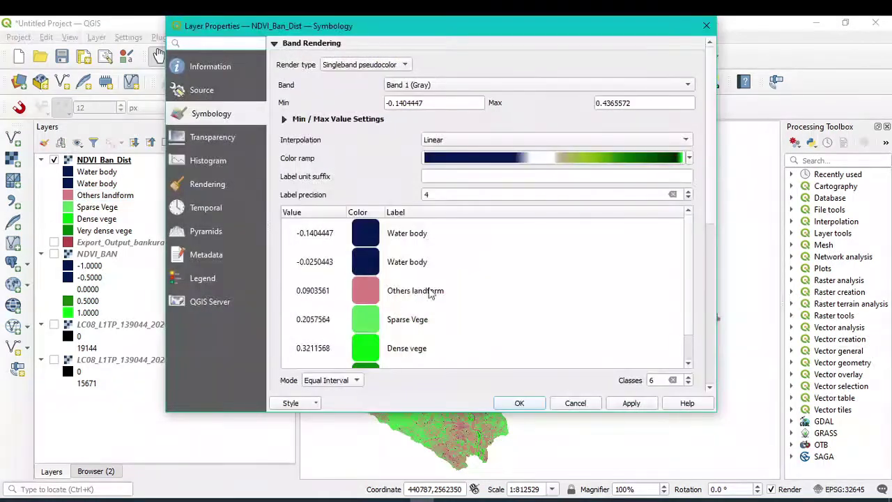
double_click(368, 290)
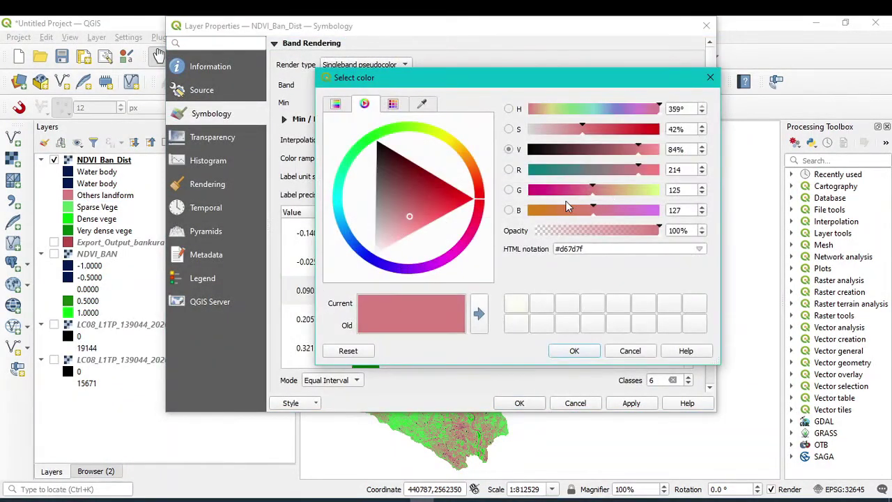
drag(567, 207, 563, 212)
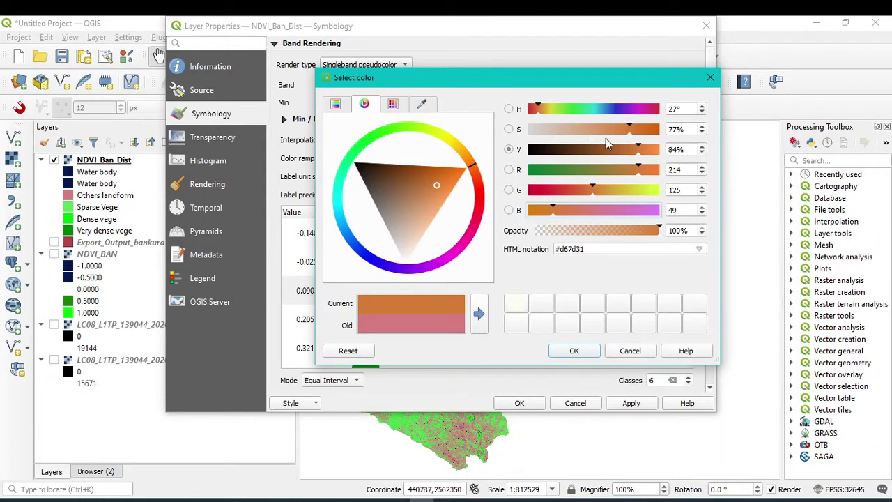
drag(601, 132, 615, 125)
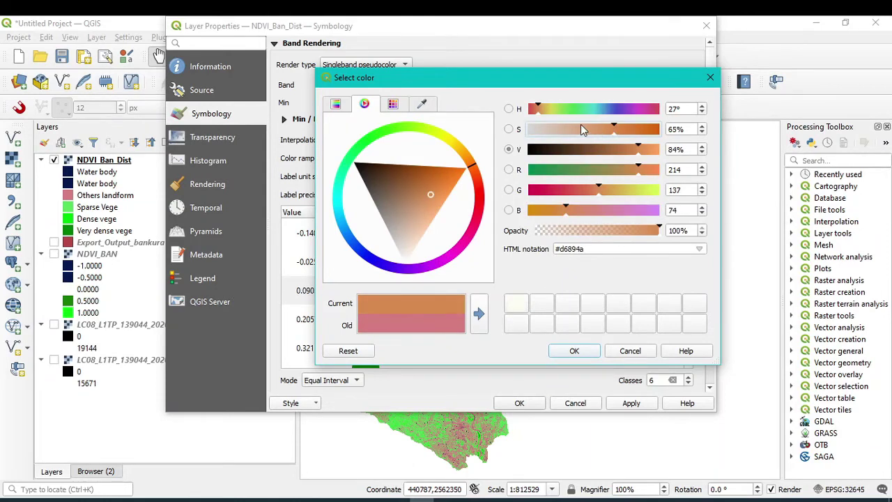
click(598, 129)
click(575, 351)
click(631, 403)
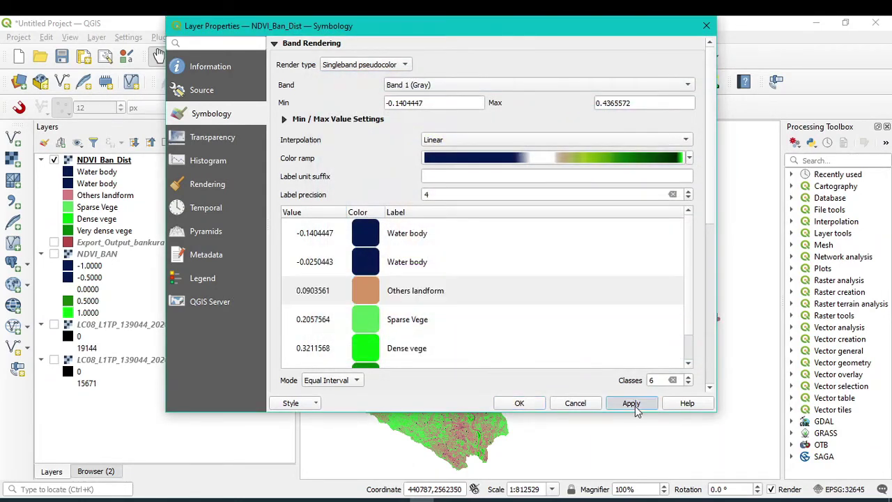
- Close the NDVI_Ban_Dist layer properties with the styling kept and create a new print layout titled NDVI
click(541, 403)
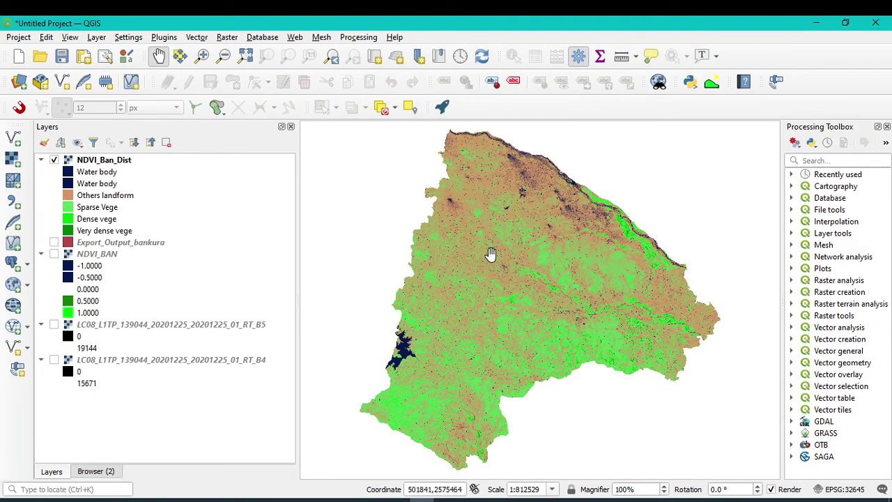
click(19, 37)
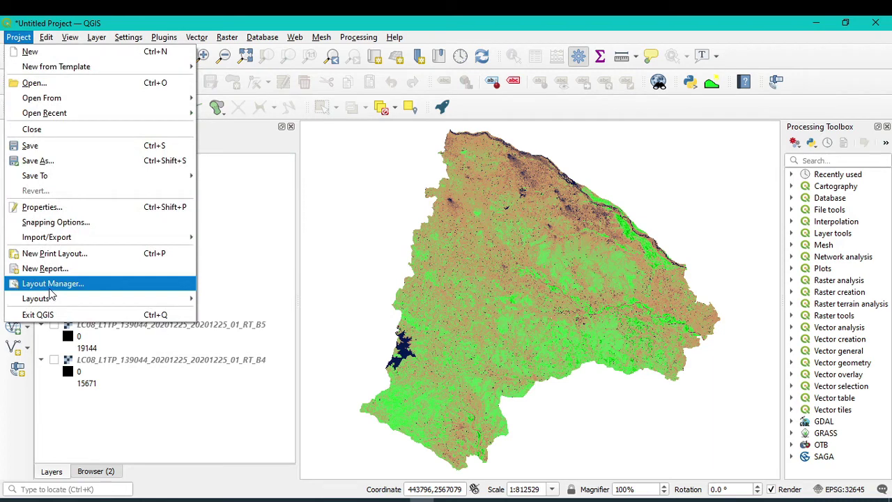
click(50, 253)
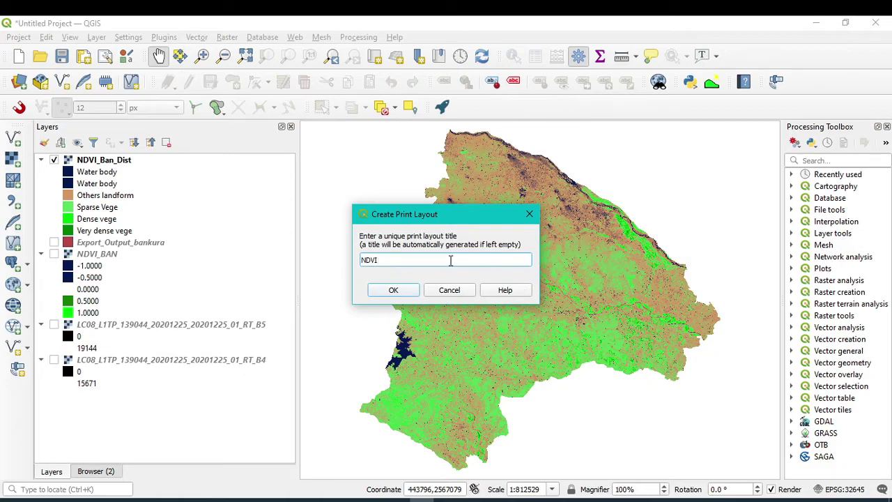
click(394, 289)
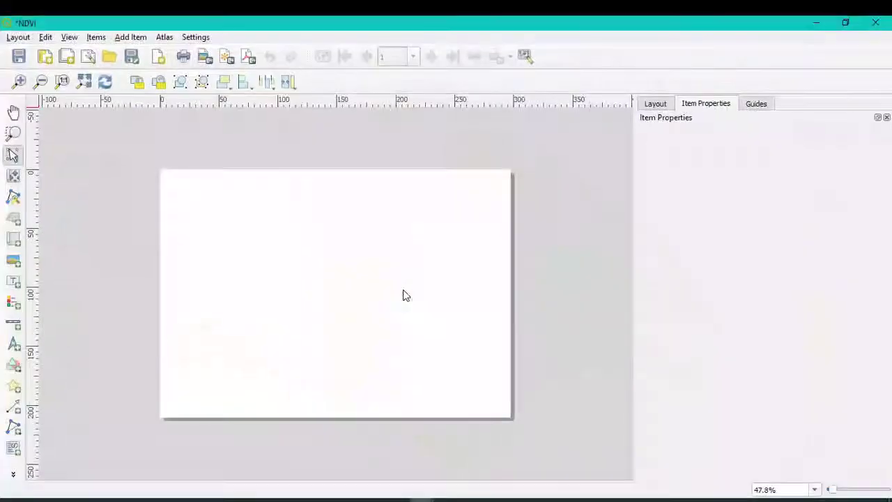
- Add a map about 254 by 175 mm to the layout page and give it a 0.50 mm thick frame
click(15, 242)
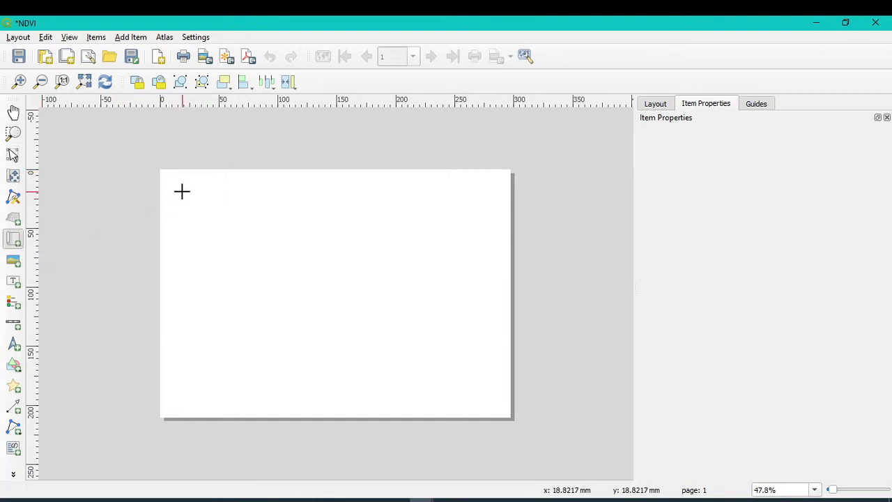
drag(182, 191, 481, 398)
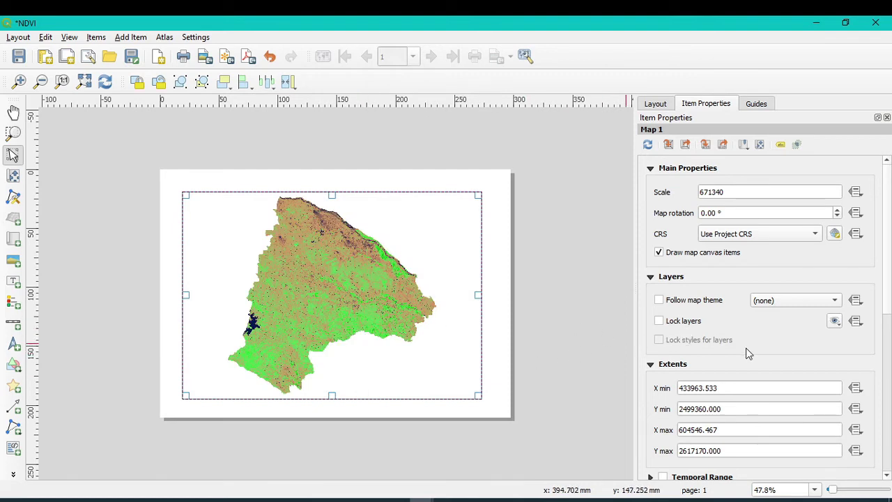
scroll(755, 356, down, 5)
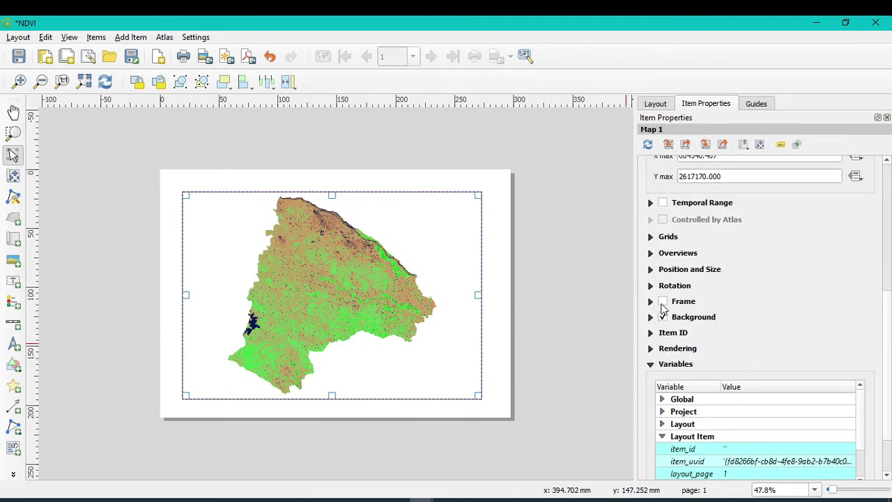
click(663, 302)
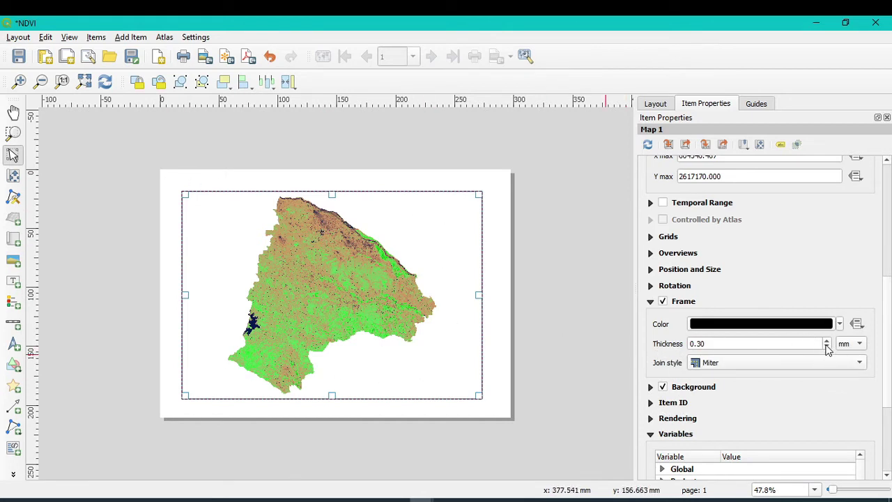
click(827, 340)
click(828, 341)
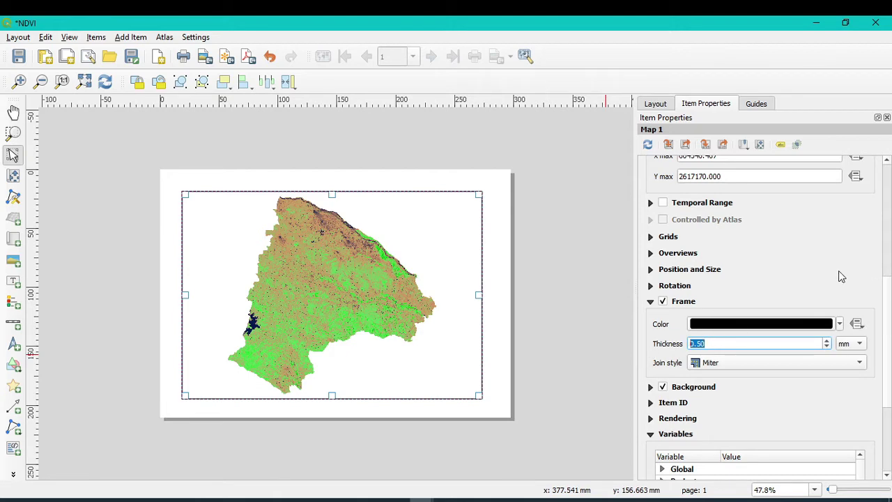
- Add a grid to the layout map and open the grid's X interval for editing
scroll(739, 285, up, 1)
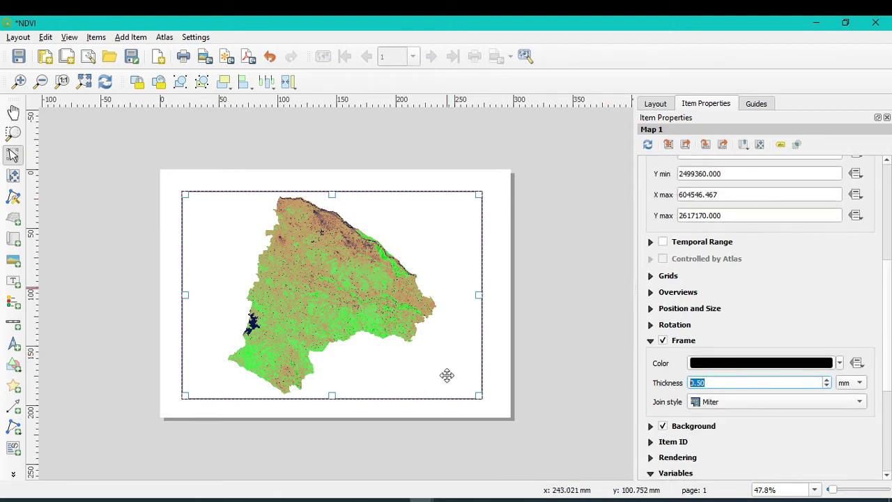
click(654, 278)
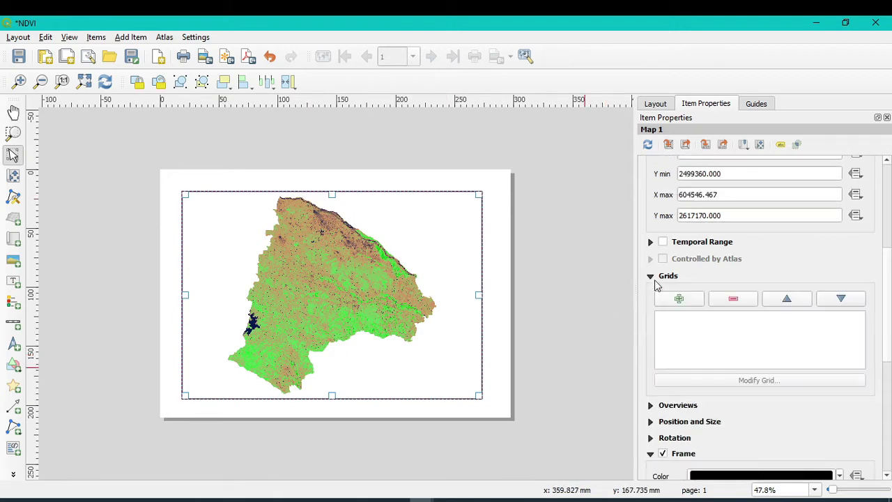
click(693, 303)
click(681, 316)
click(777, 380)
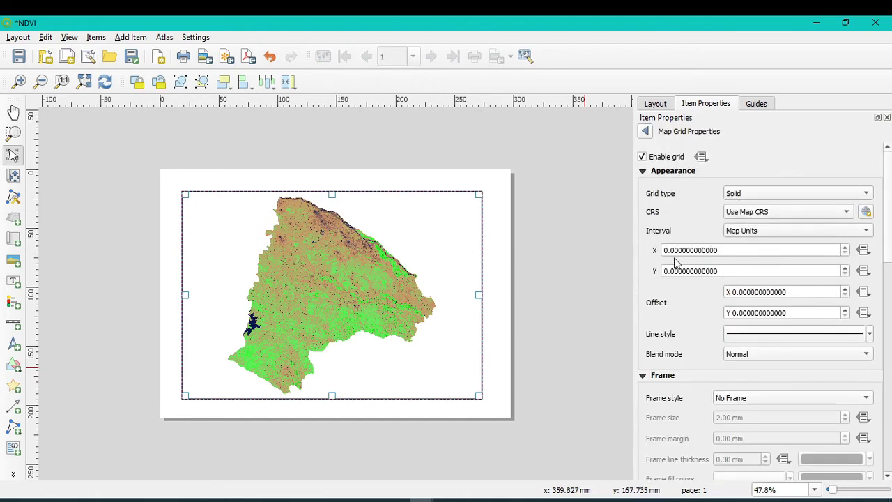
click(675, 251)
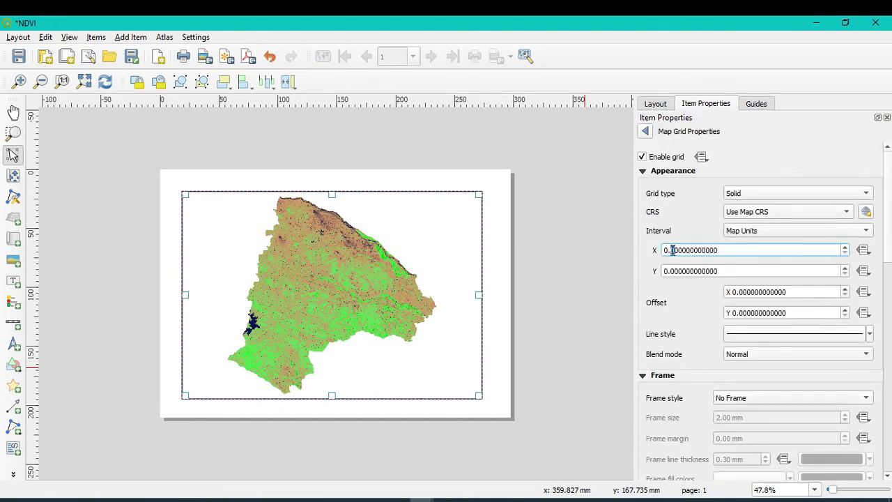